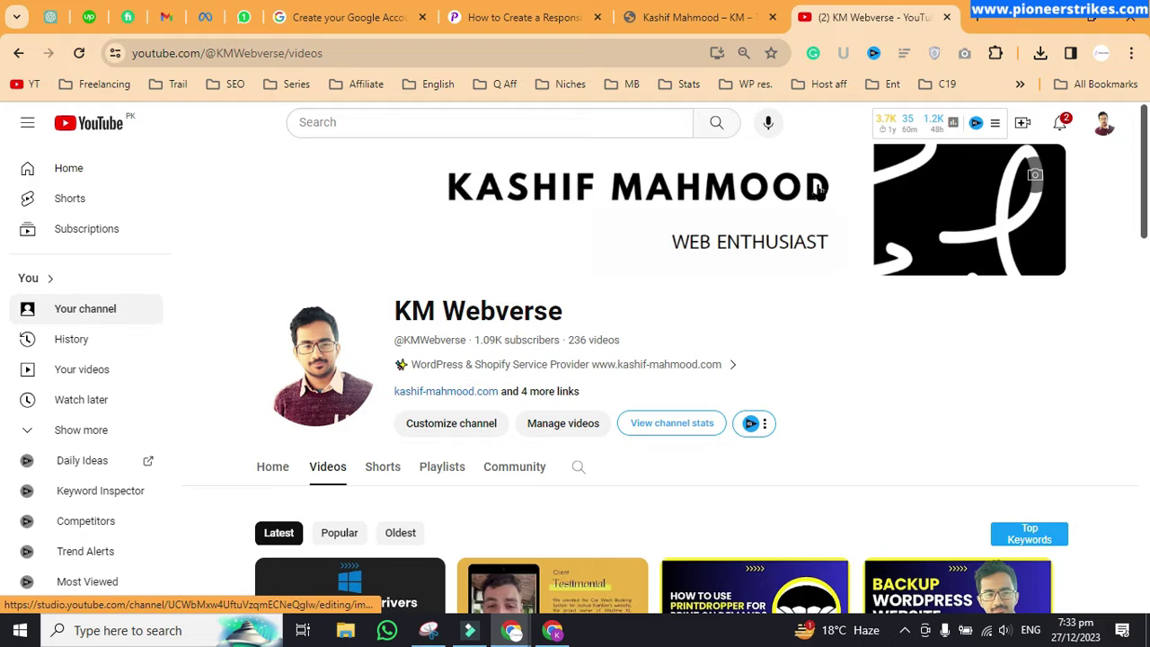
# Return to the KM Webverse YouTube channel and search for 'template kit km webverse'.
pyautogui.click(700, 17)
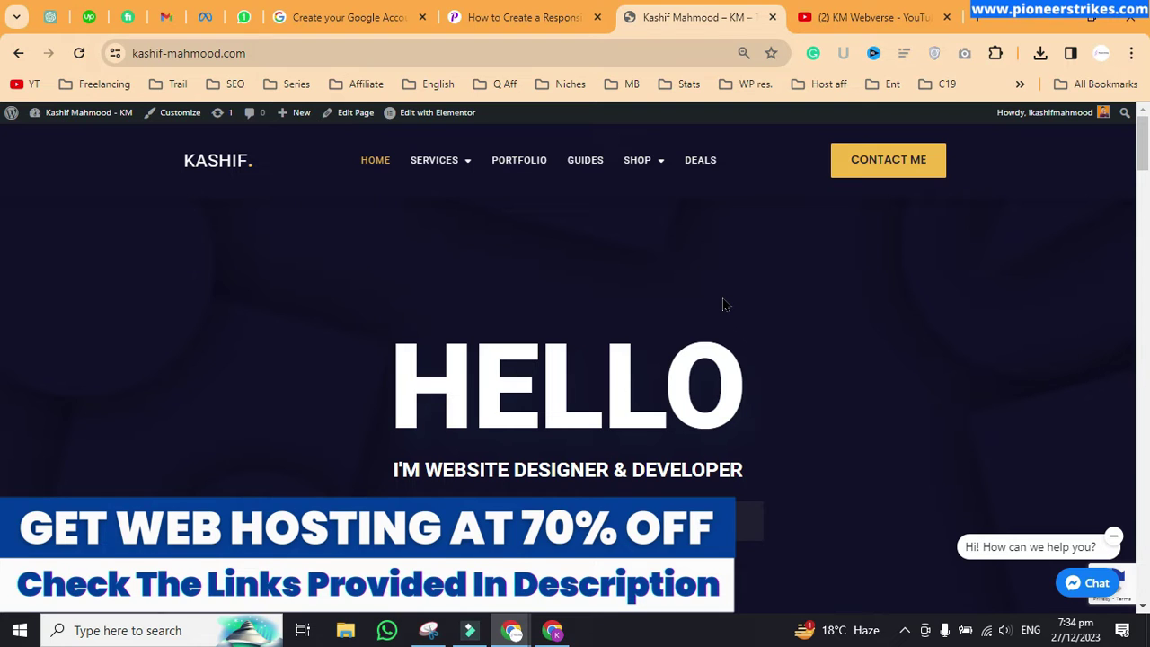
pyautogui.click(823, 20)
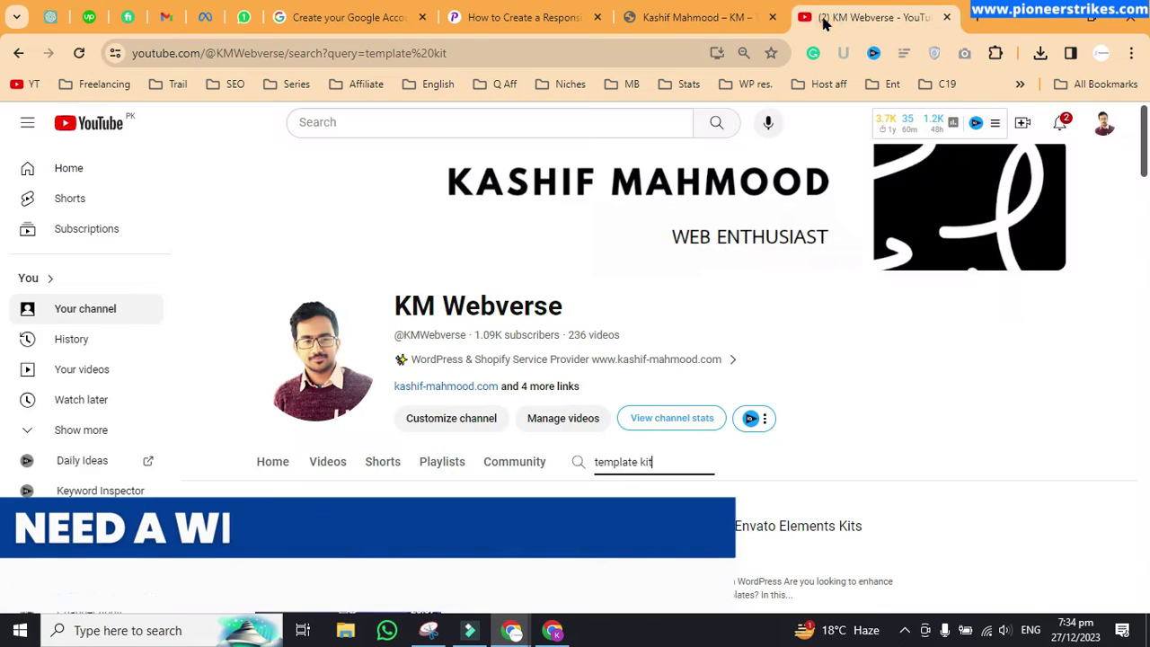
pyautogui.click(624, 114)
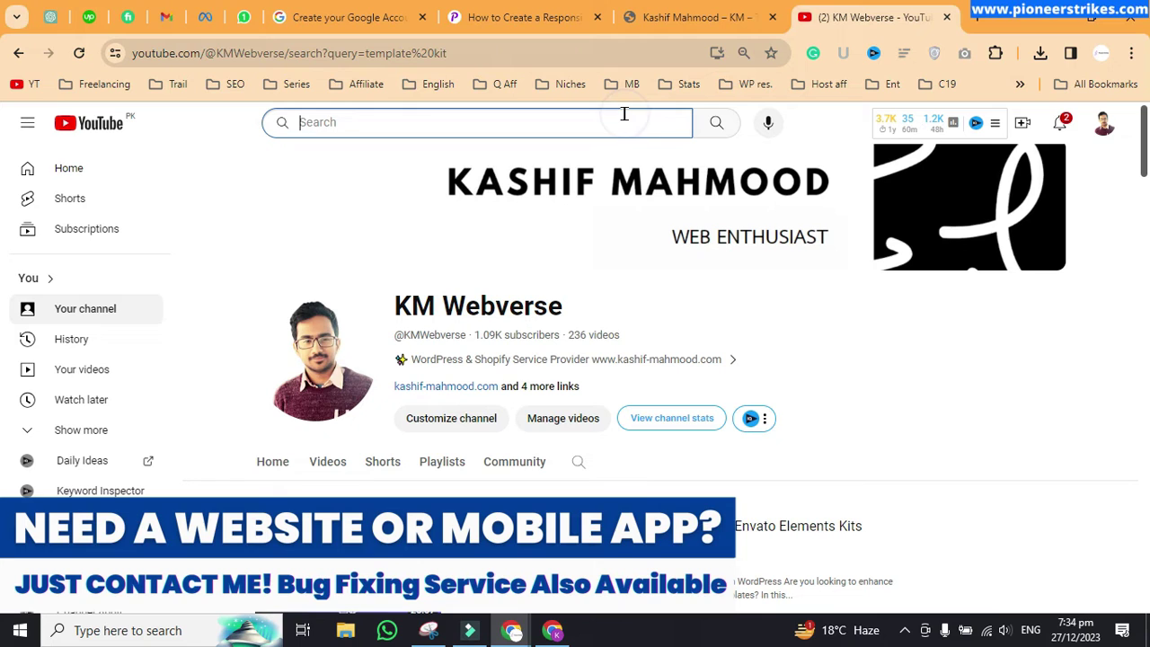
pyautogui.write('templa')
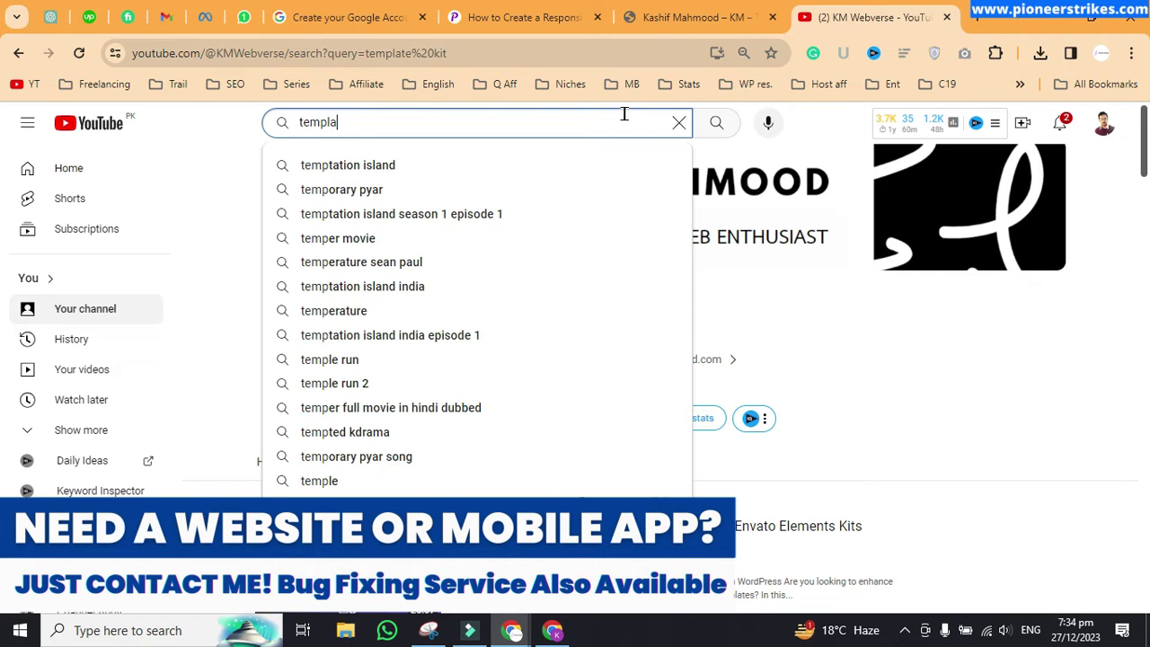
pyautogui.write('te kit km w')
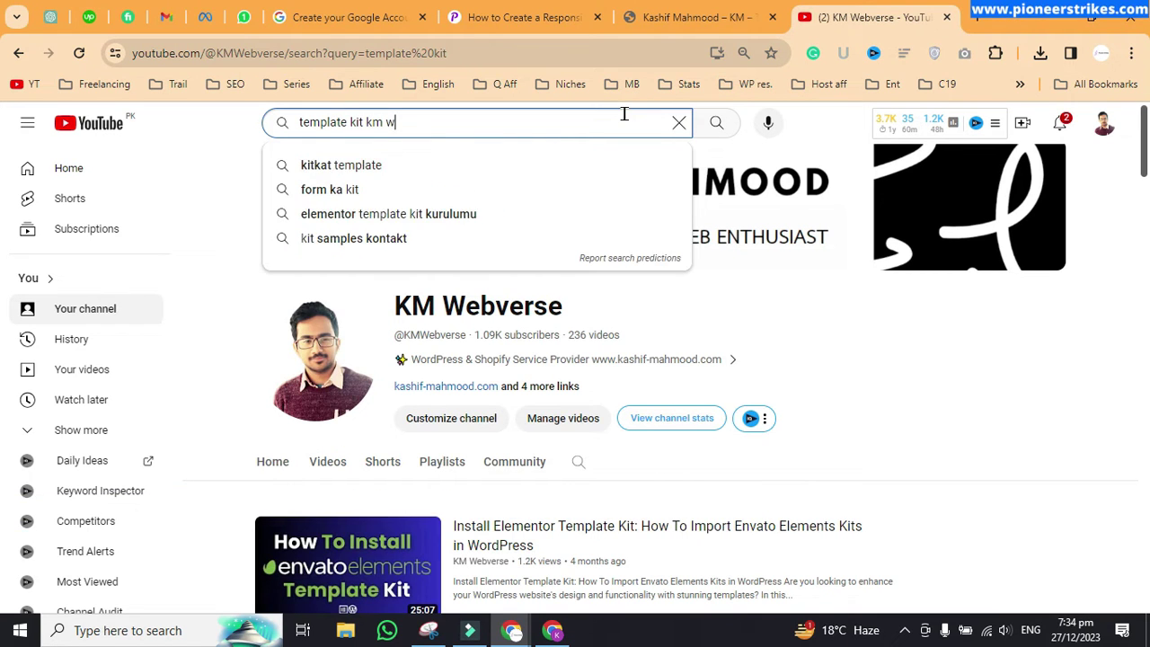
pyautogui.write('ebverse')
pyautogui.press('Return')
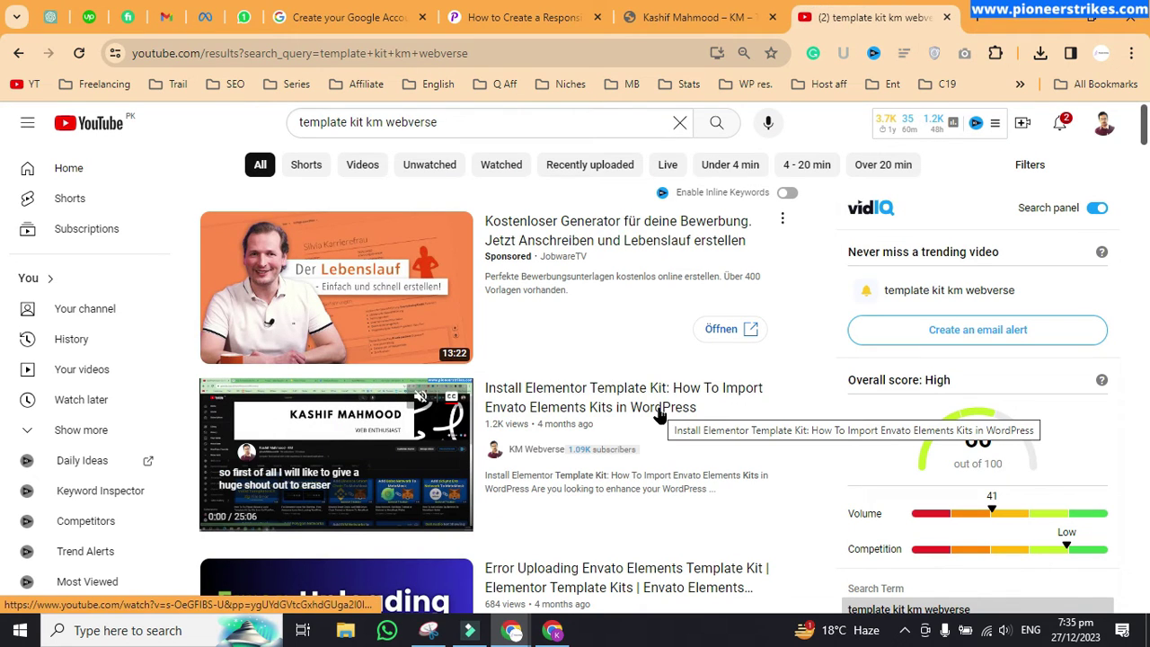
pyautogui.moveTo(660, 400)
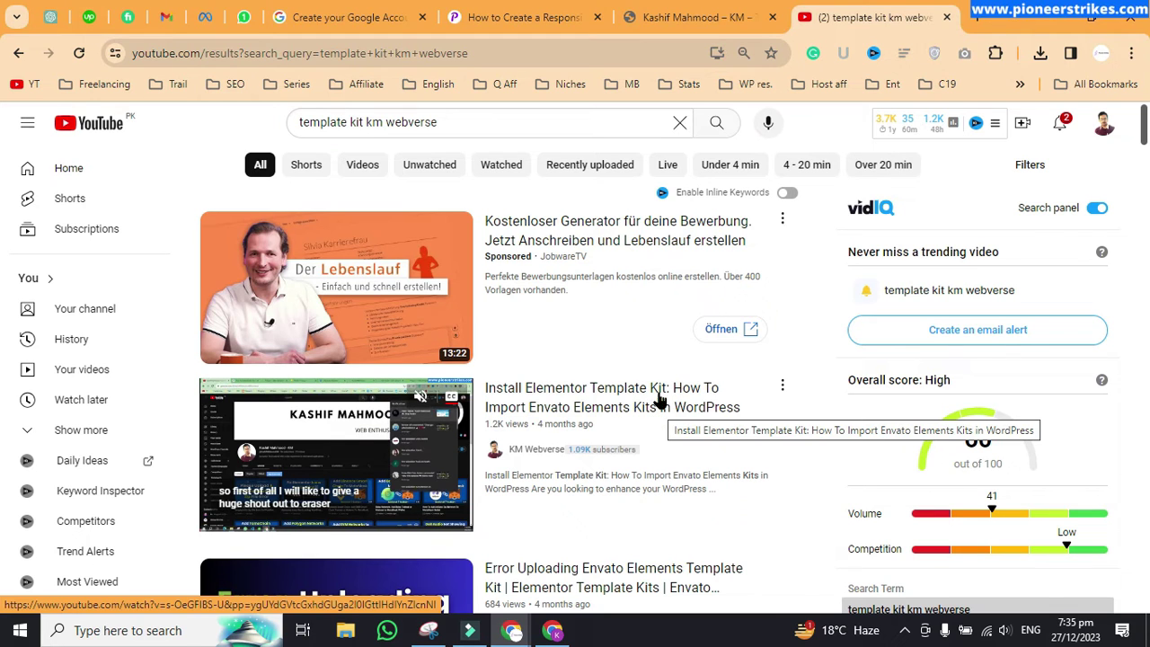
# Open the kashif-mahmood.com Viral Content shop category and reload it.
pyautogui.click(718, 9)
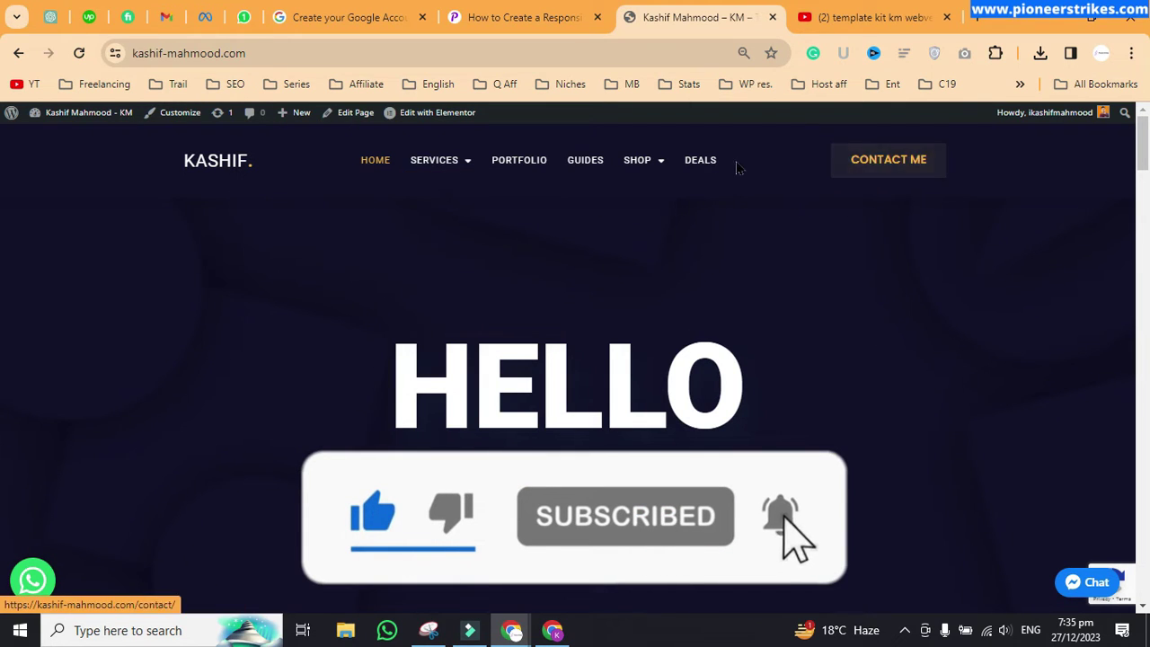
pyautogui.moveTo(644, 160)
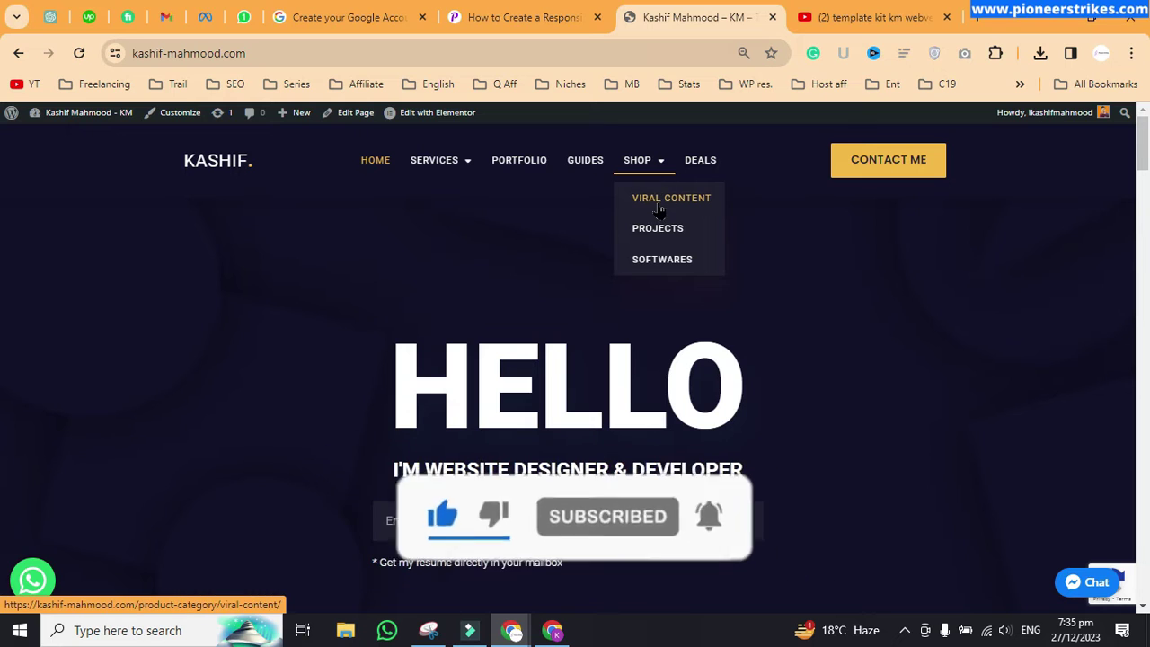
pyautogui.click(659, 205)
pyautogui.scroll(-2, 658, 209)
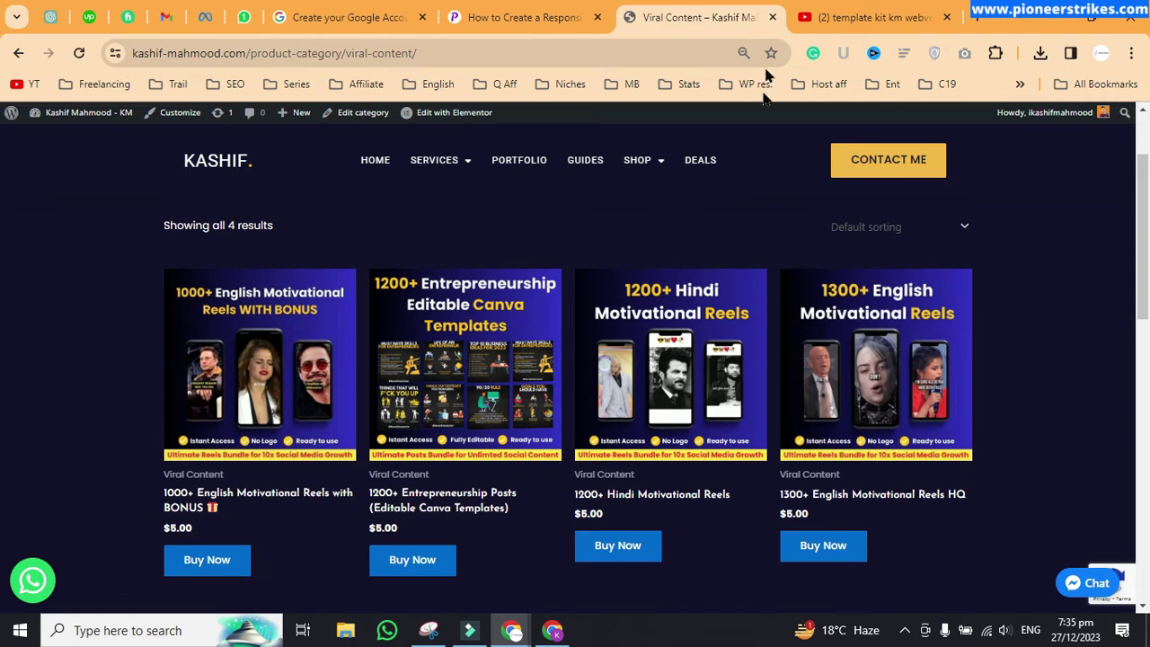
pyautogui.press('F5')
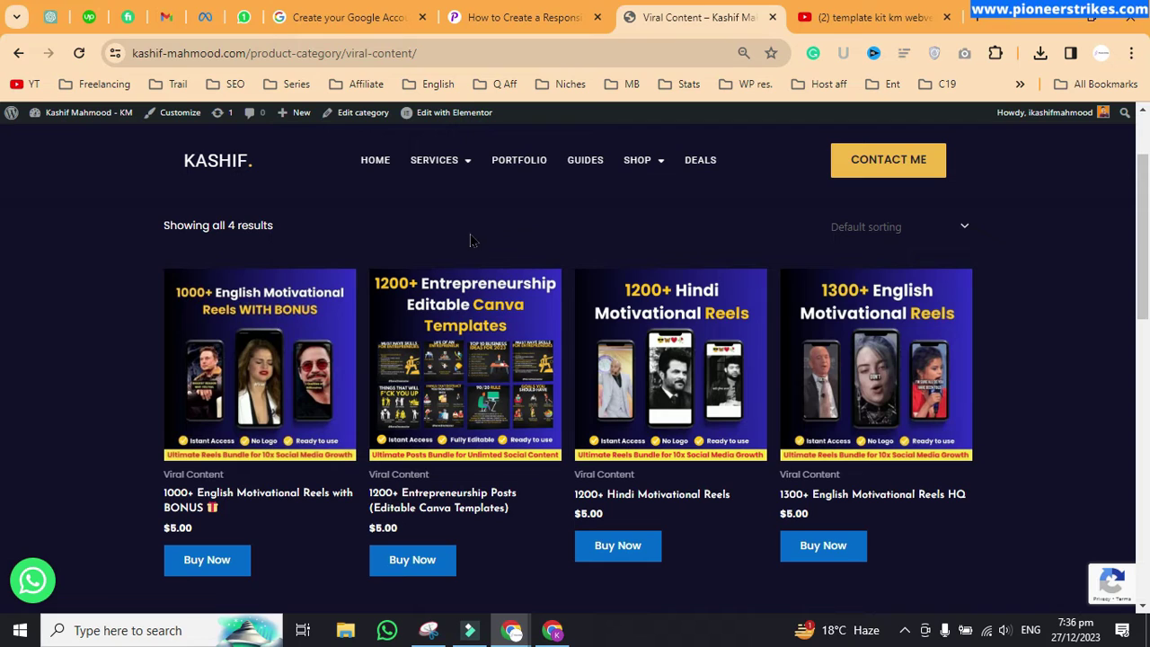
pyautogui.moveTo(297, 112)
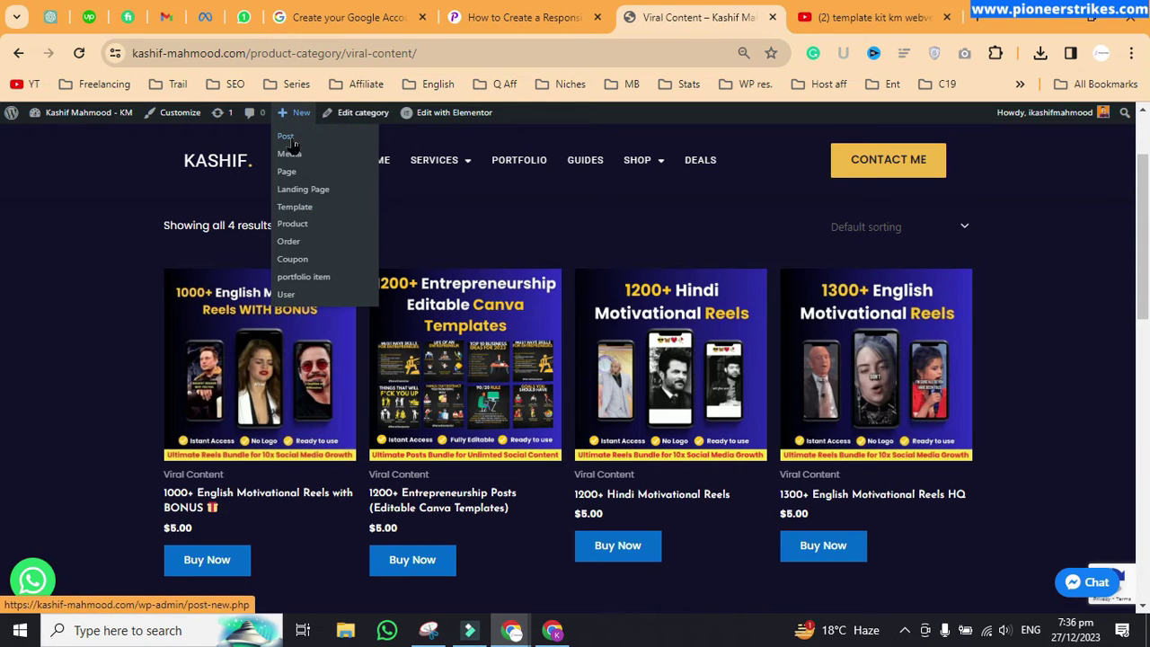
# Add a new WordPress page titled 'Test' and confirm publishing it.
pyautogui.click(291, 179)
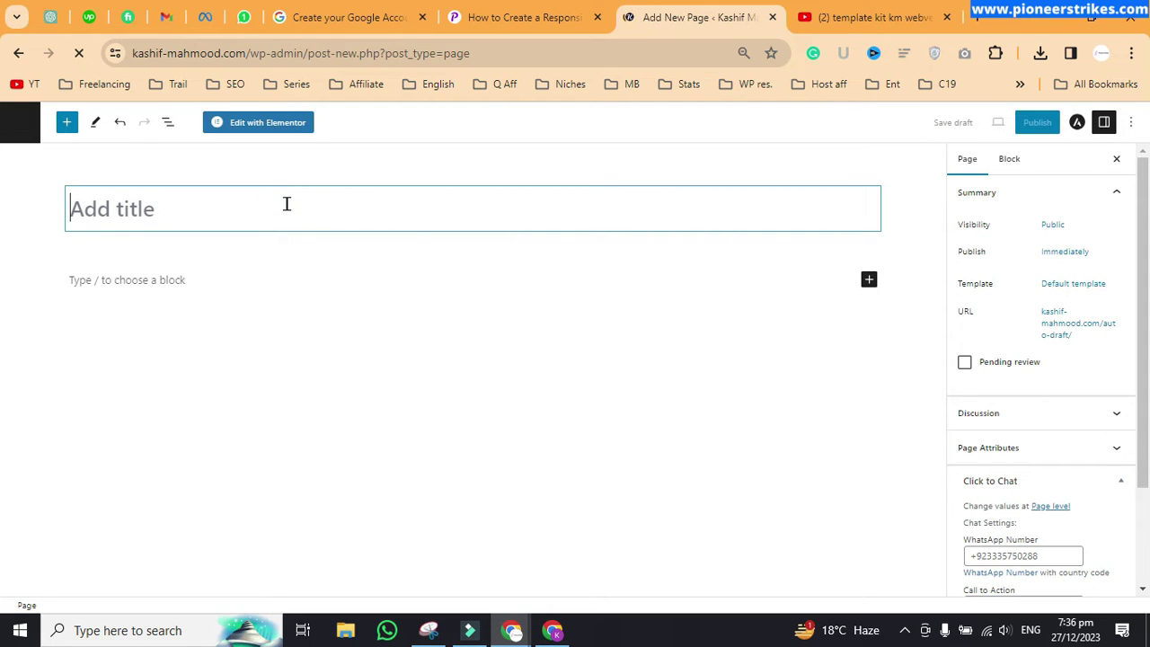
pyautogui.write('Test')
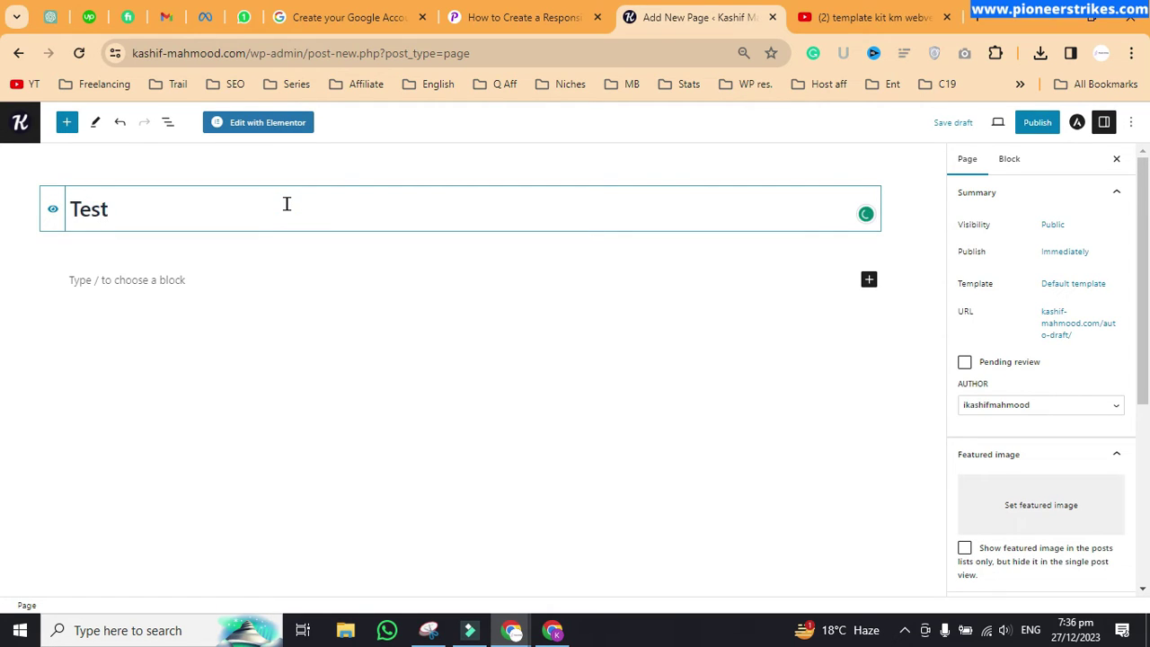
pyautogui.click(1042, 122)
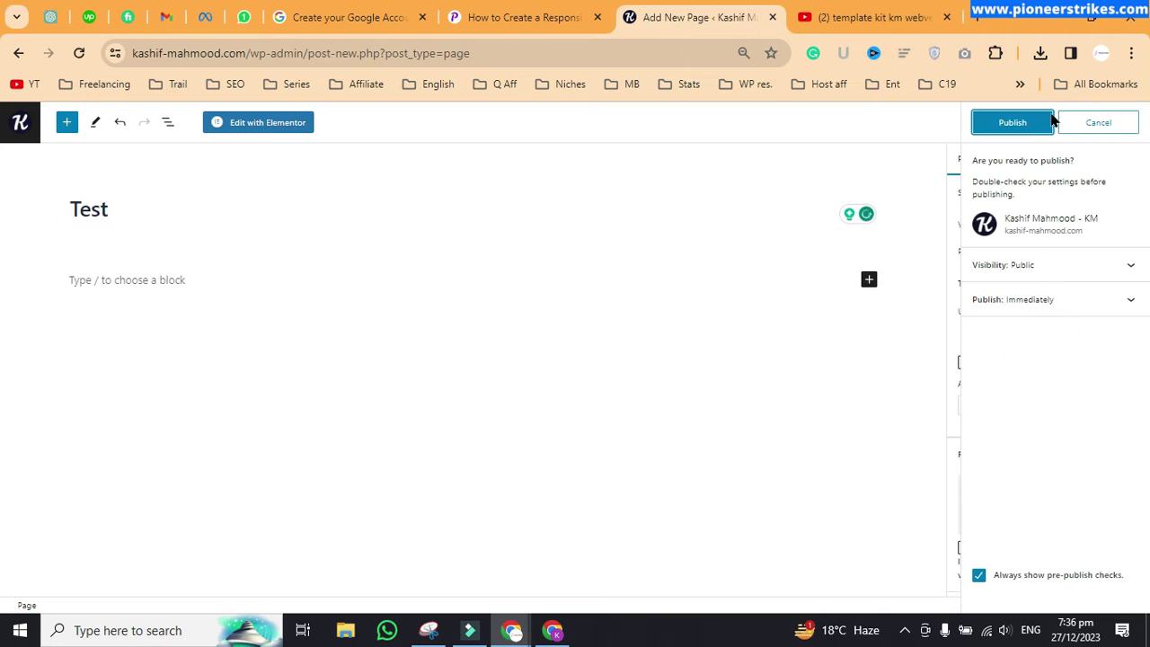
pyautogui.click(1020, 124)
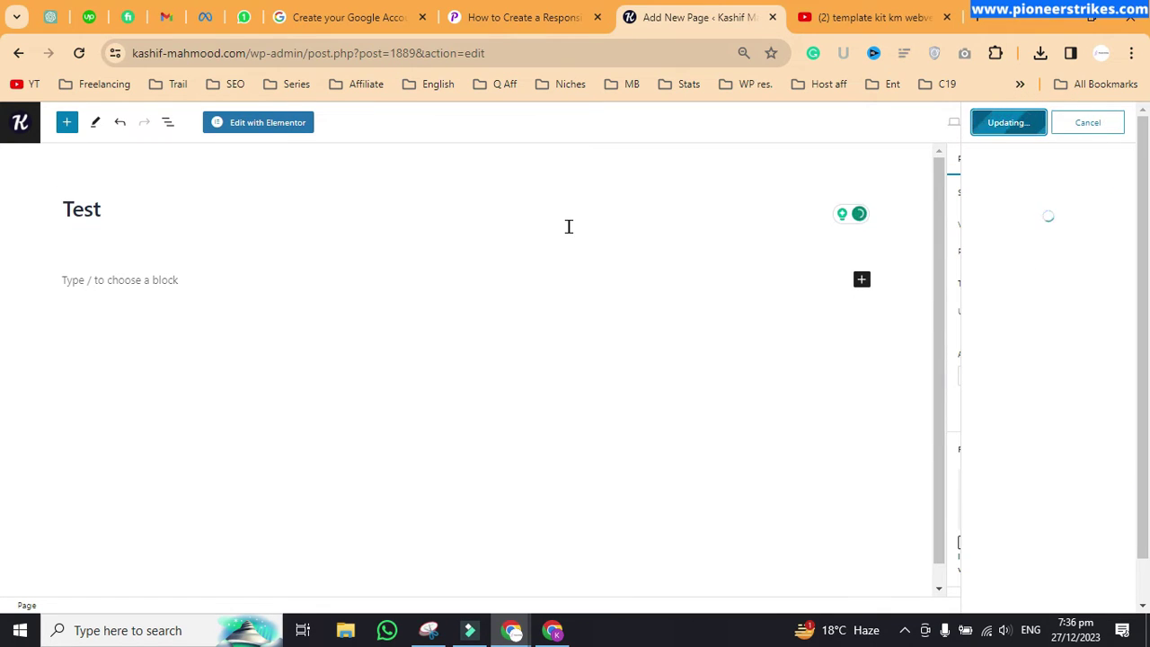
# Open the Test page in Elementor and drop the HTML widget at the top of the page.
pyautogui.click(281, 121)
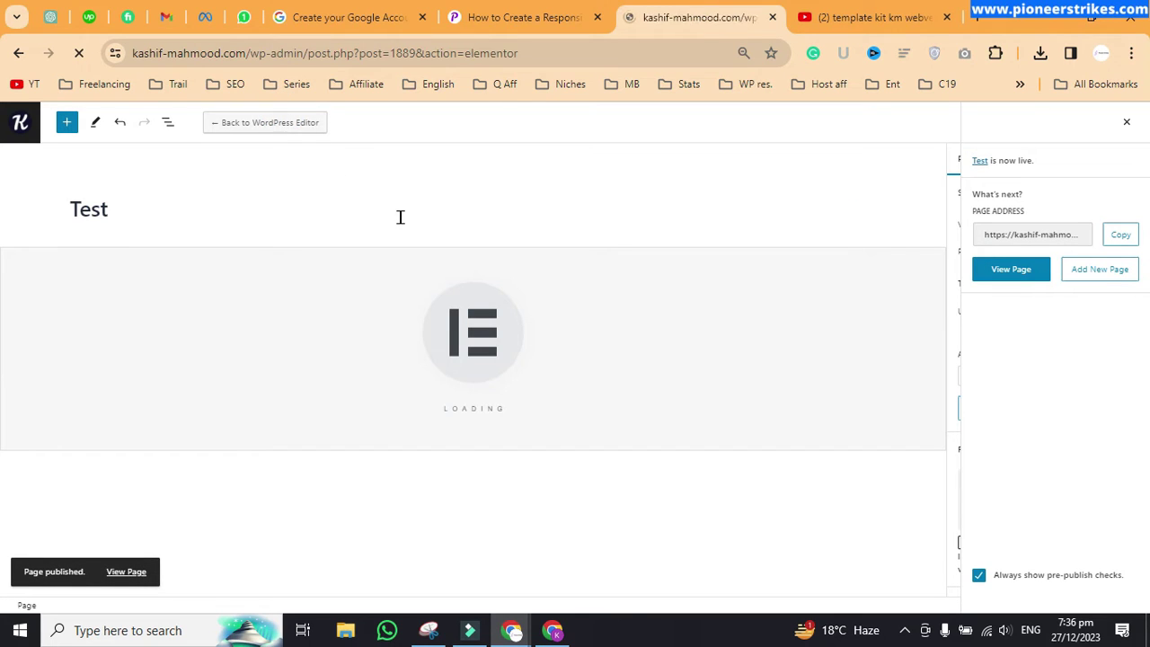
pyautogui.hotkey('ctrl', '+')
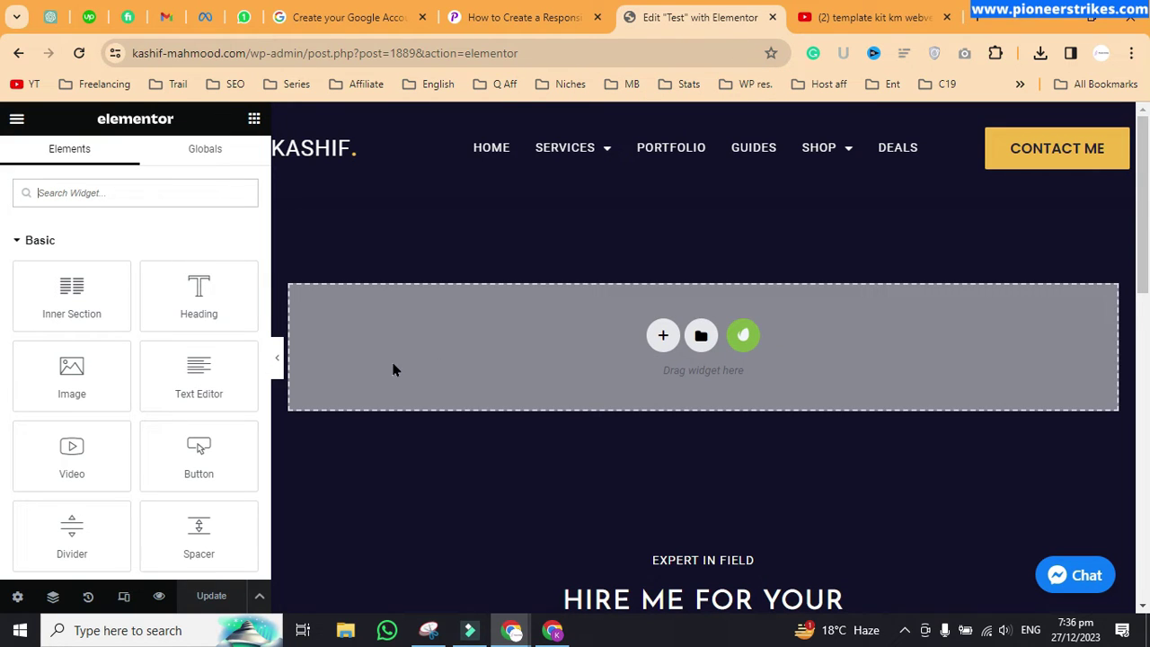
pyautogui.write('table')
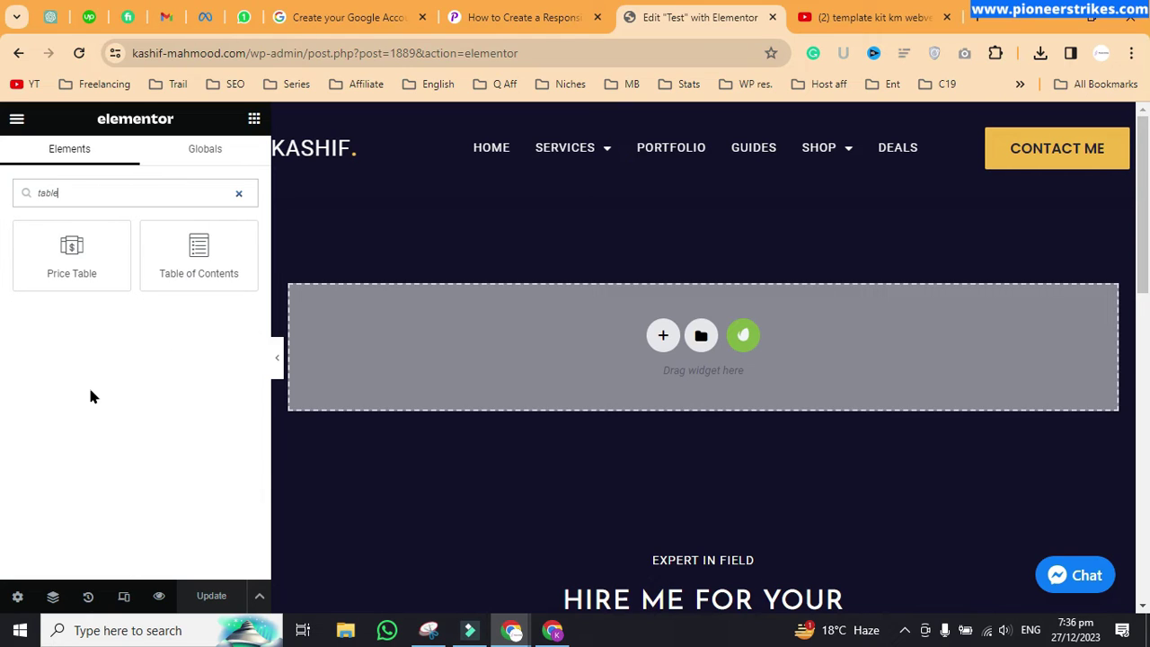
pyautogui.hotkey('ctrl', 'a')
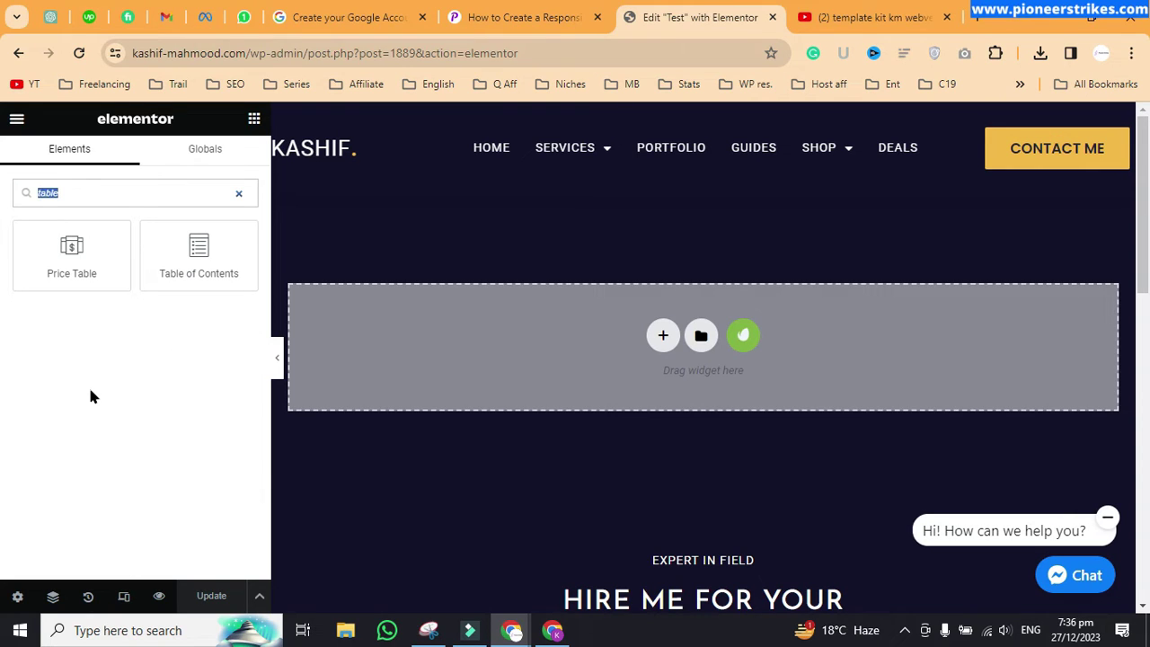
pyautogui.write('html')
pyautogui.click(239, 192)
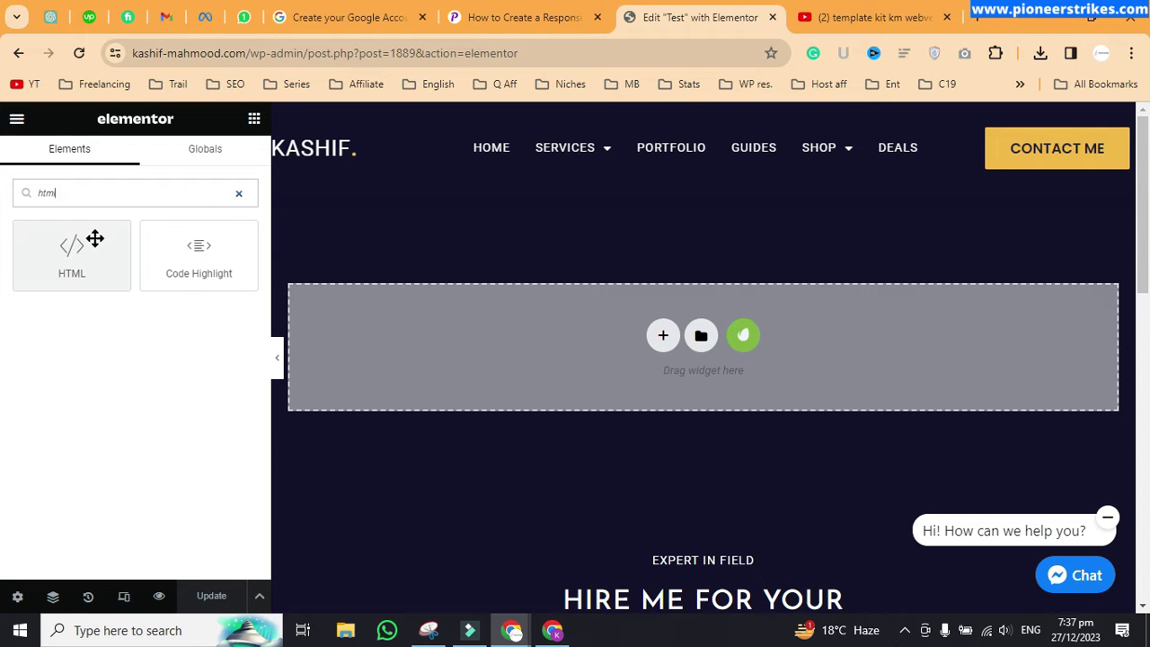
pyautogui.moveTo(94, 239); pyautogui.dragTo(638, 352)
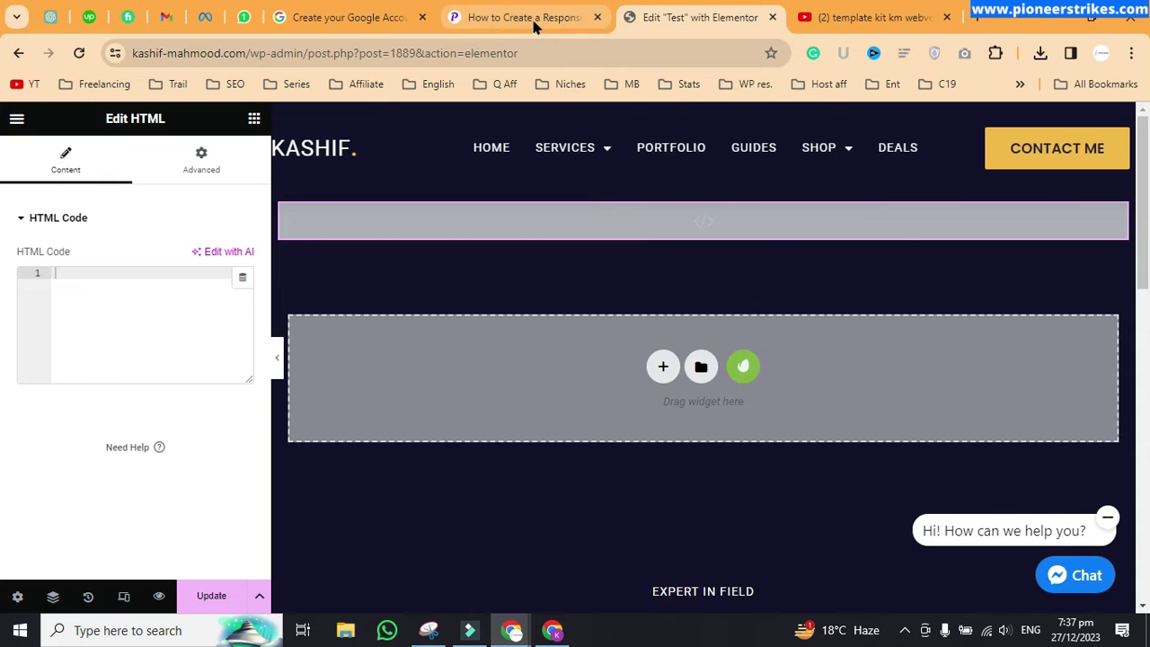
# Scroll the Pioneer Strikes article to the Step 3 overflow-x:auto table code block.
pyautogui.click(535, 26)
pyautogui.scroll(3, 480, 372)
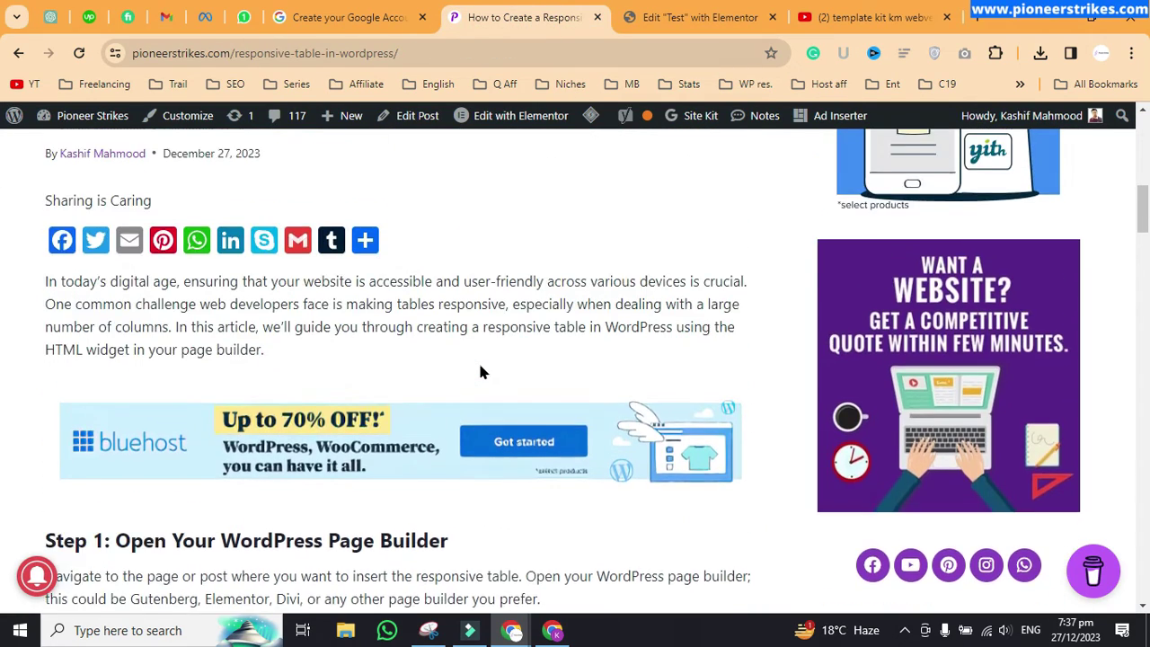
pyautogui.scroll(5, 480, 372)
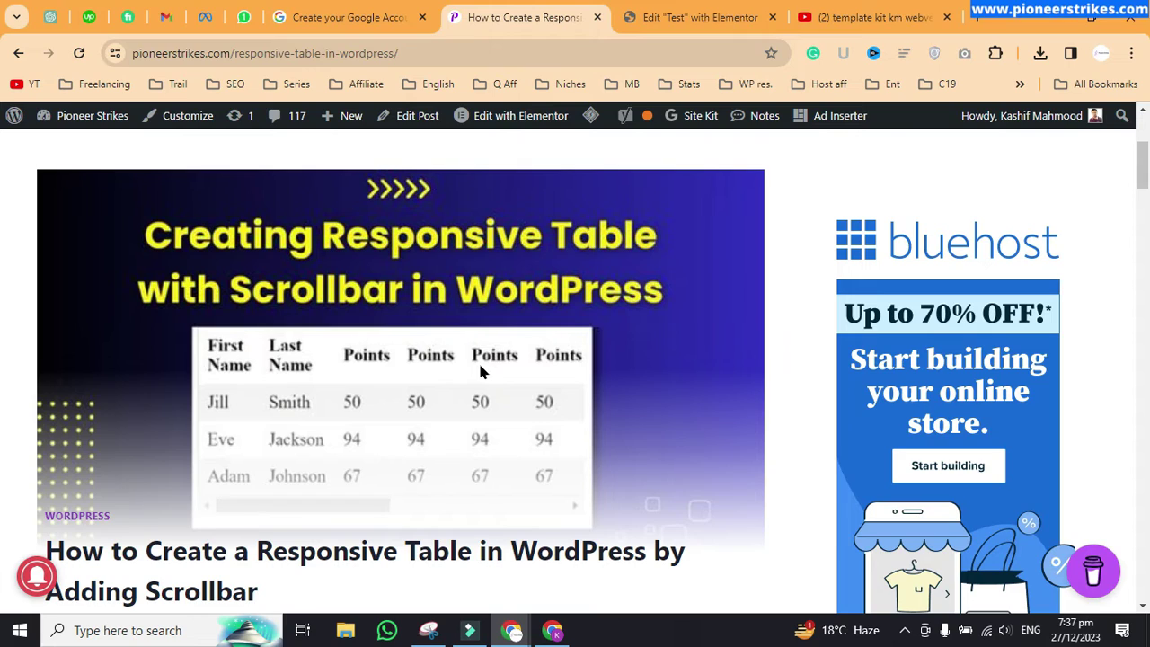
pyautogui.scroll(-1, 480, 372)
pyautogui.scroll(-4, 480, 372)
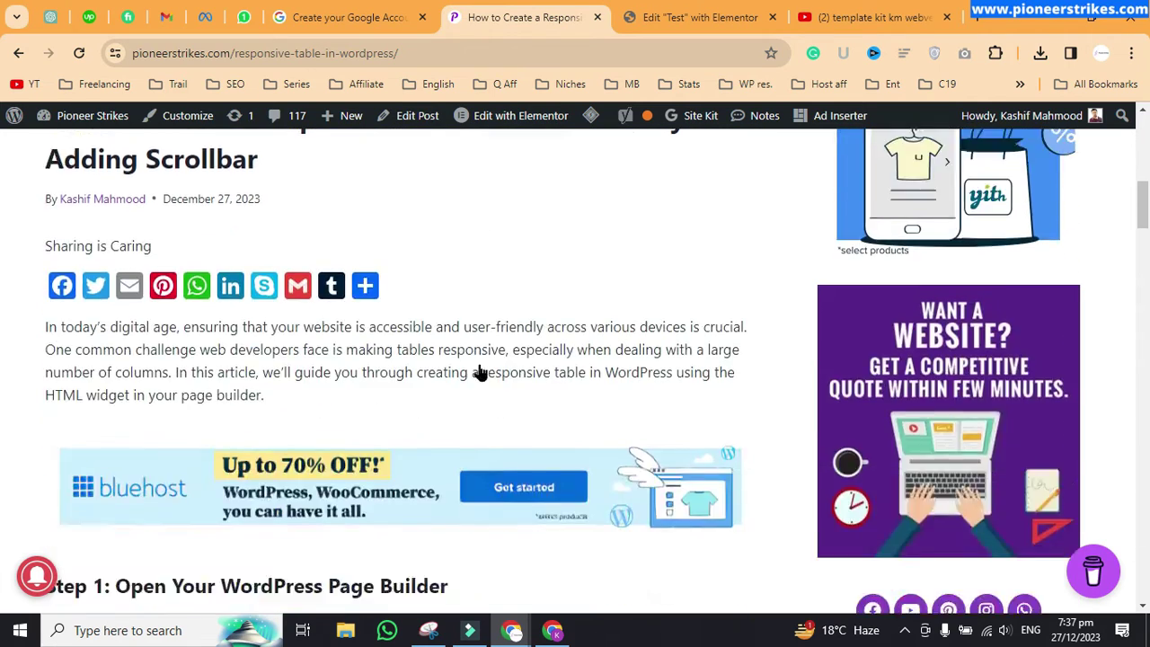
pyautogui.scroll(-3, 480, 372)
pyautogui.scroll(-2, 480, 372)
pyautogui.scroll(-1, 480, 372)
pyautogui.click(480, 372)
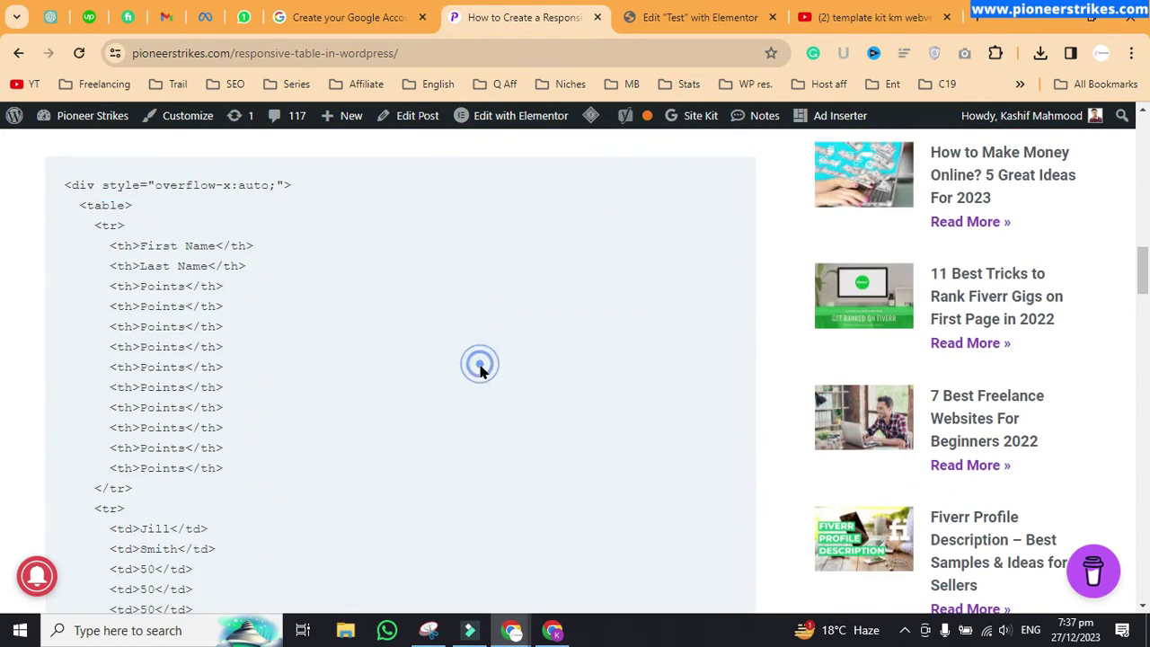
pyautogui.scroll(2, 480, 372)
pyautogui.scroll(1, 479, 372)
pyautogui.scroll(-1, 480, 372)
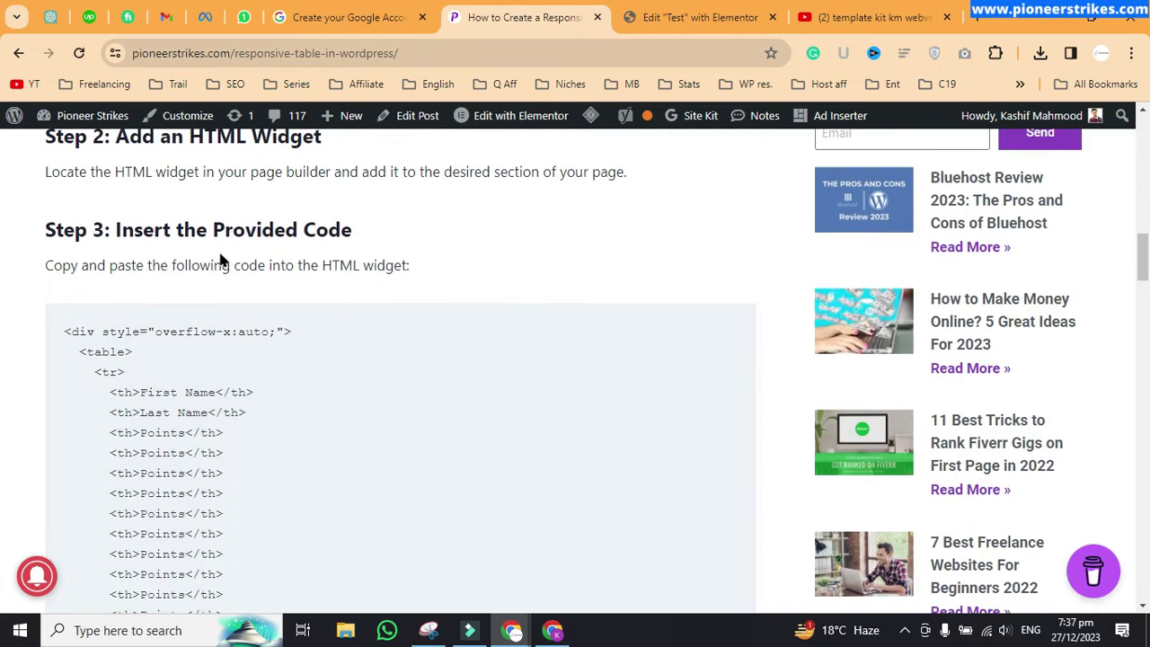
pyautogui.scroll(-2, 244, 396)
pyautogui.scroll(-2, 245, 396)
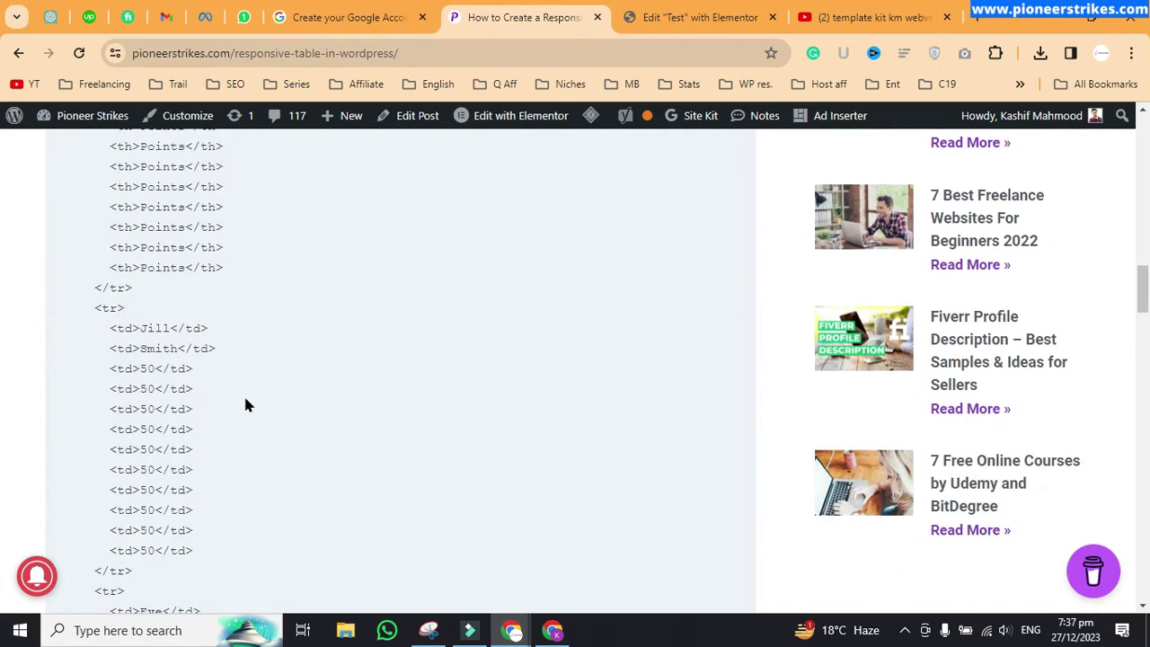
pyautogui.scroll(2, 244, 396)
pyautogui.scroll(2, 273, 325)
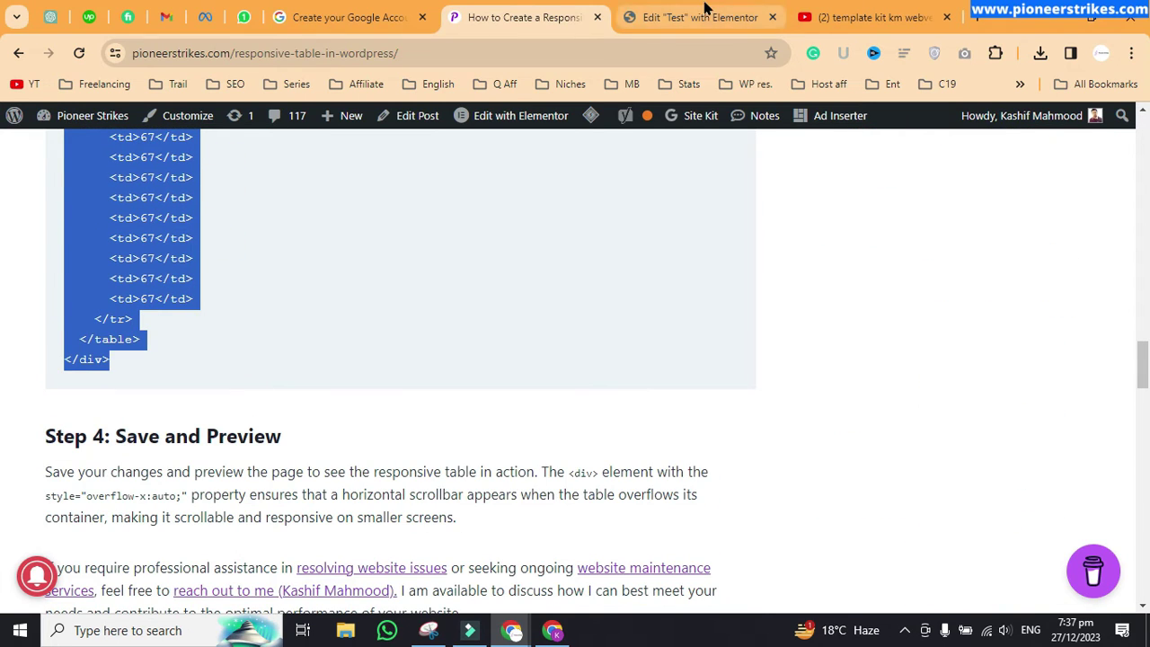
# Paste the copied table code into the HTML widget's code box and preview it.
pyautogui.click(700, 17)
pyautogui.click(177, 327)
pyautogui.hotkey('ctrl', 'v')
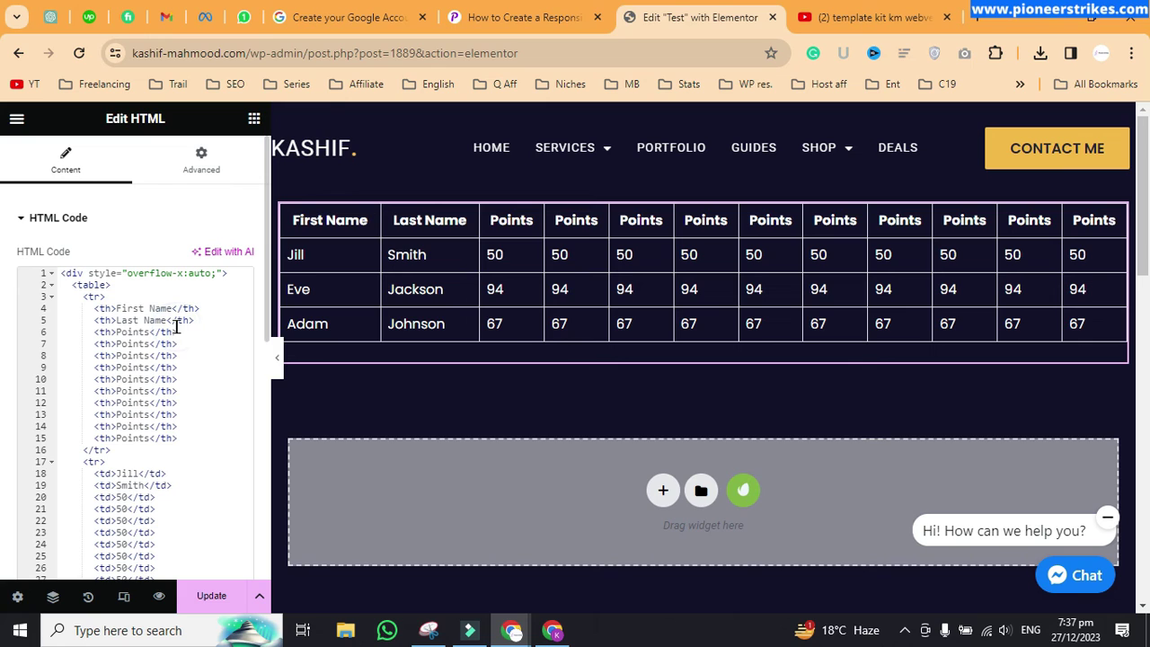
pyautogui.click(276, 358)
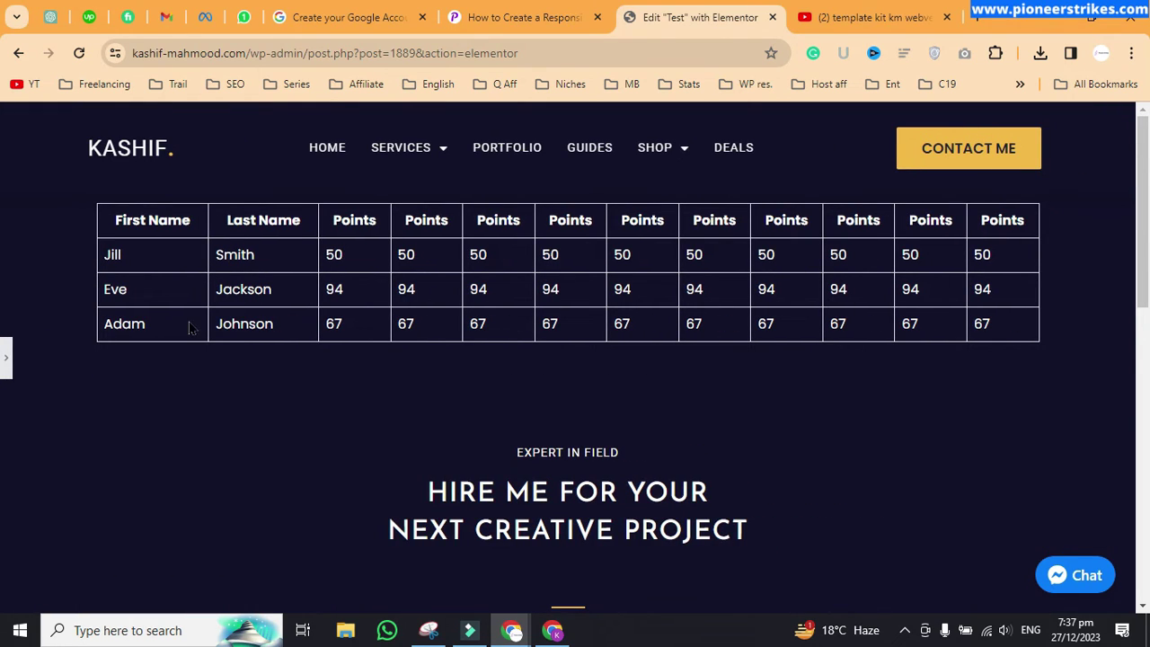
pyautogui.click(6, 358)
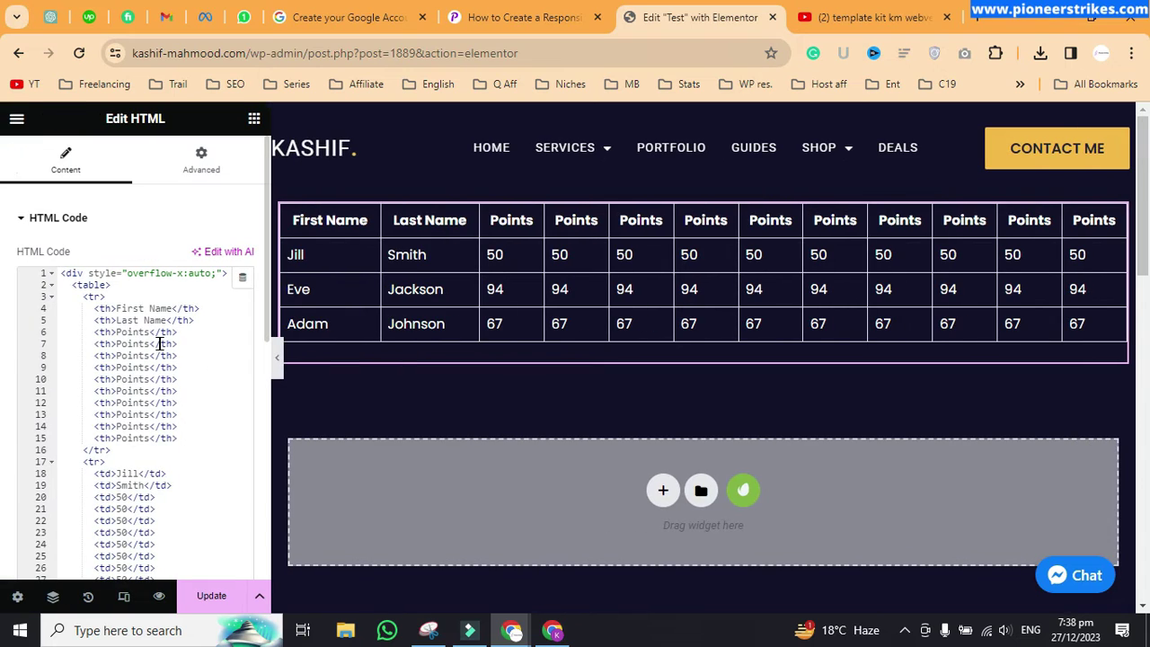
# Switch to Mobile responsive view and drag the table's horizontal scrollbar sideways.
pyautogui.click(124, 595)
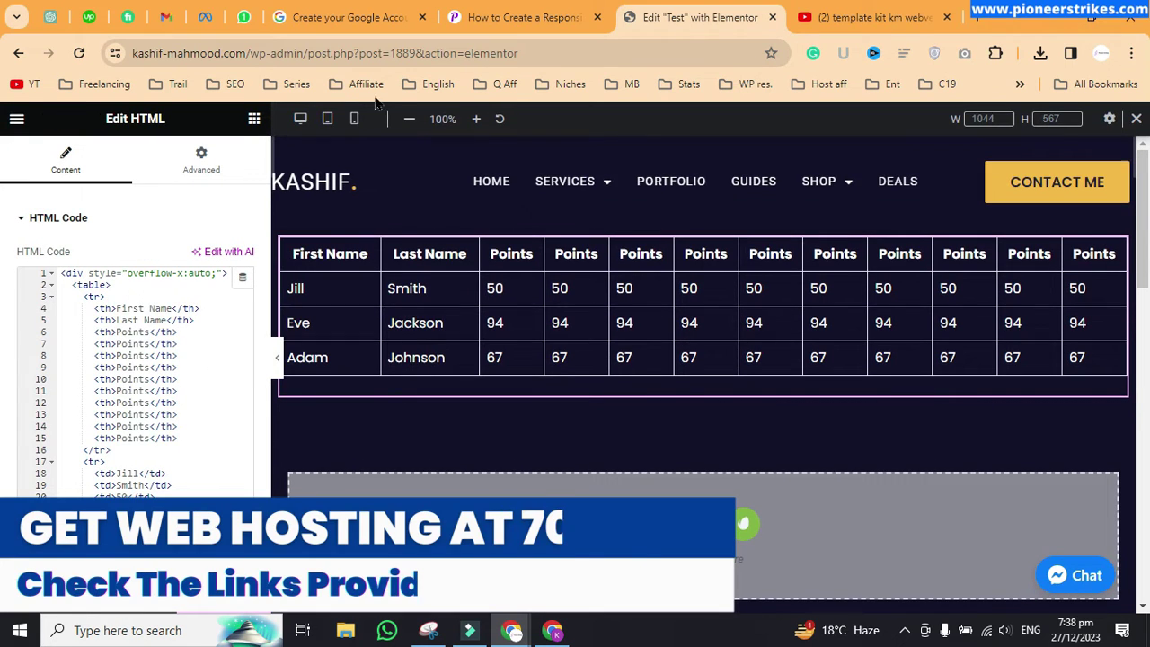
pyautogui.click(354, 118)
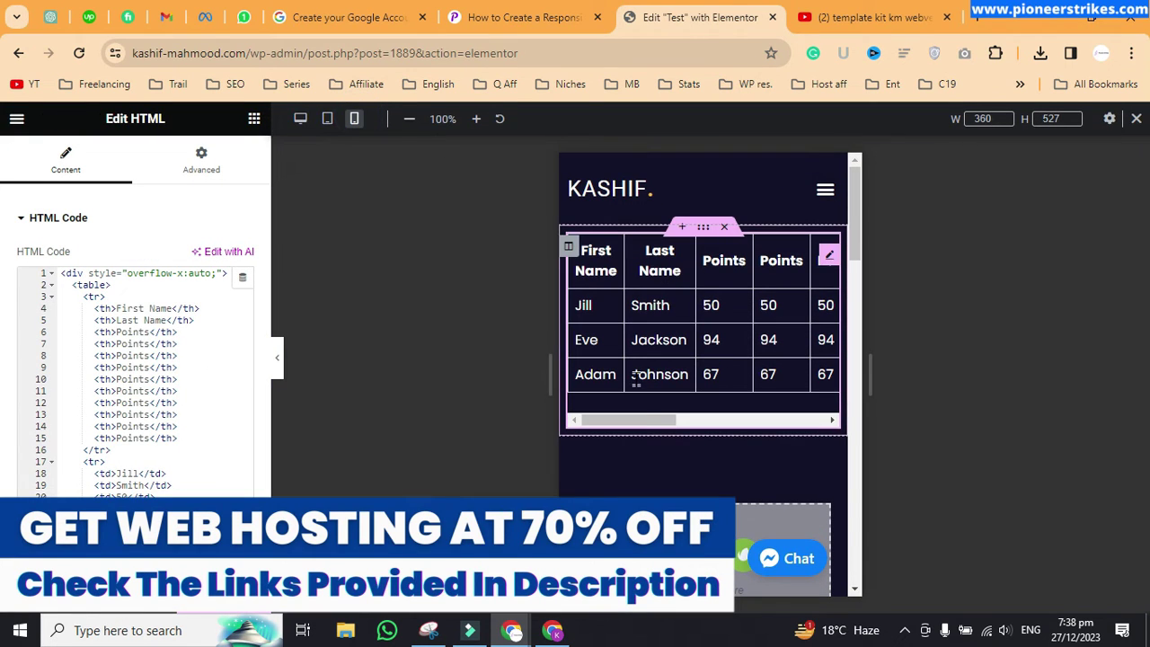
pyautogui.moveTo(647, 417); pyautogui.dragTo(681, 413)
pyautogui.click(277, 359)
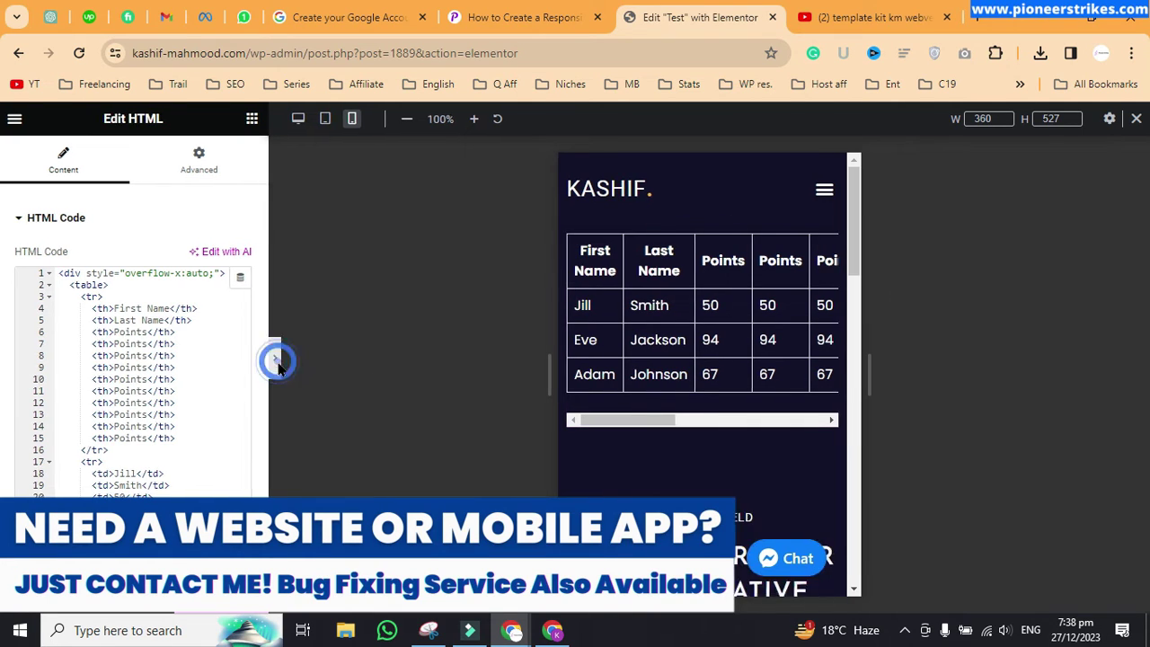
pyautogui.moveTo(486, 419)
pyautogui.mouseDown()
pyautogui.moveTo(662, 419)
pyautogui.moveTo(559, 436)
pyautogui.moveTo(465, 429)
pyautogui.mouseUp()
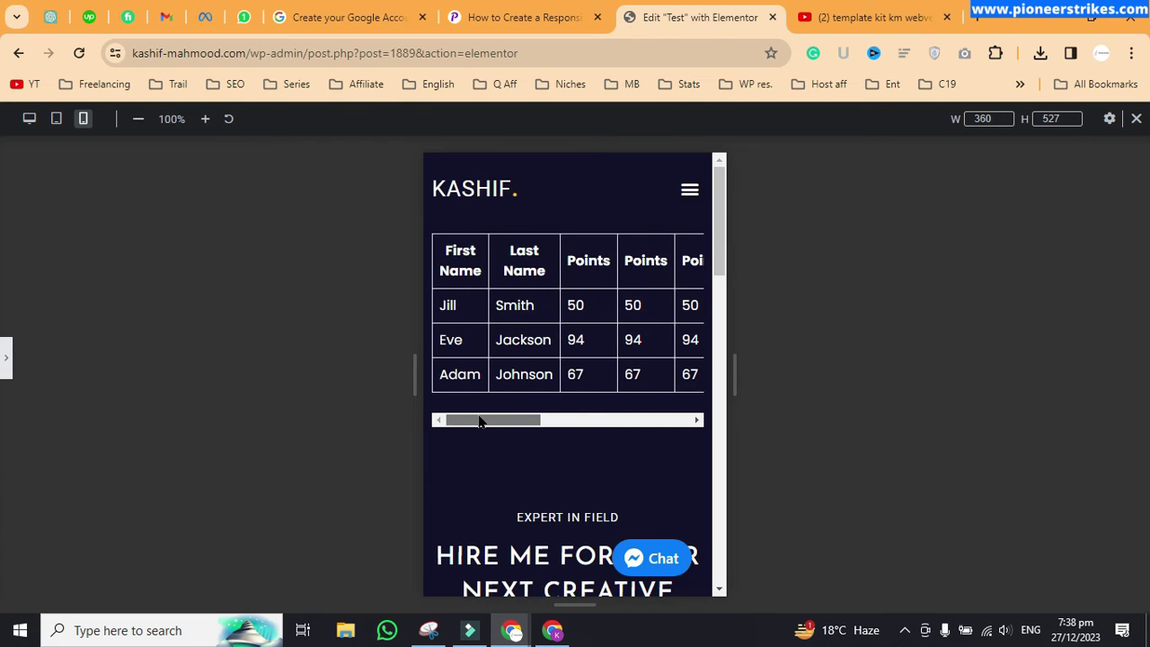
pyautogui.click(6, 363)
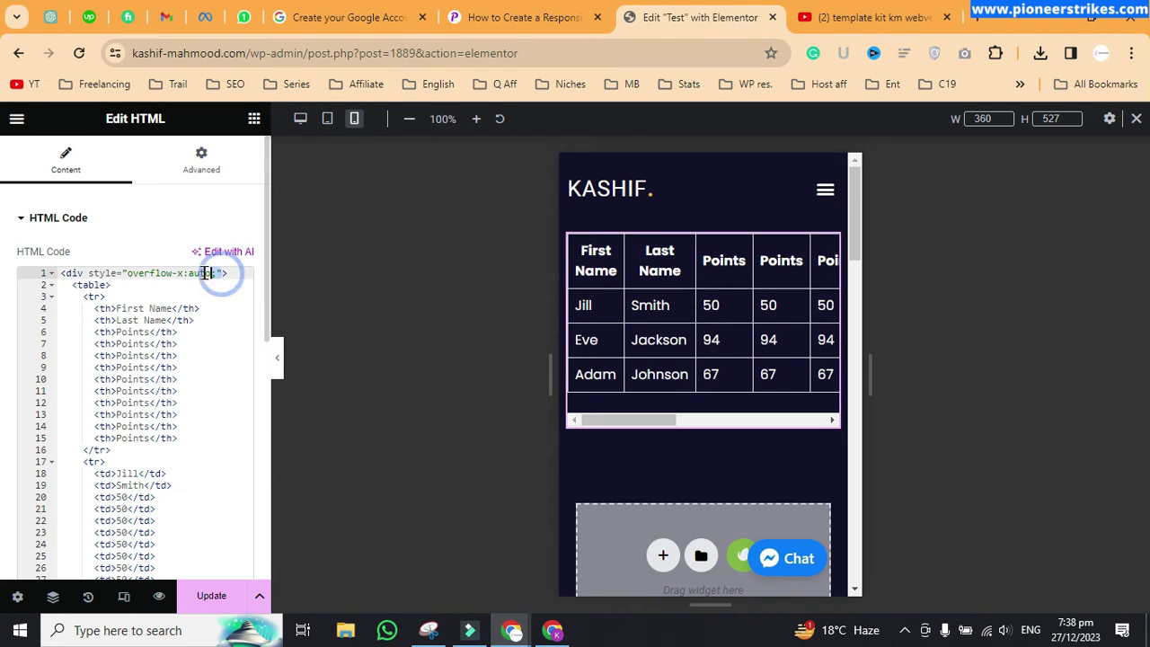
pyautogui.moveTo(222, 273); pyautogui.dragTo(92, 274)
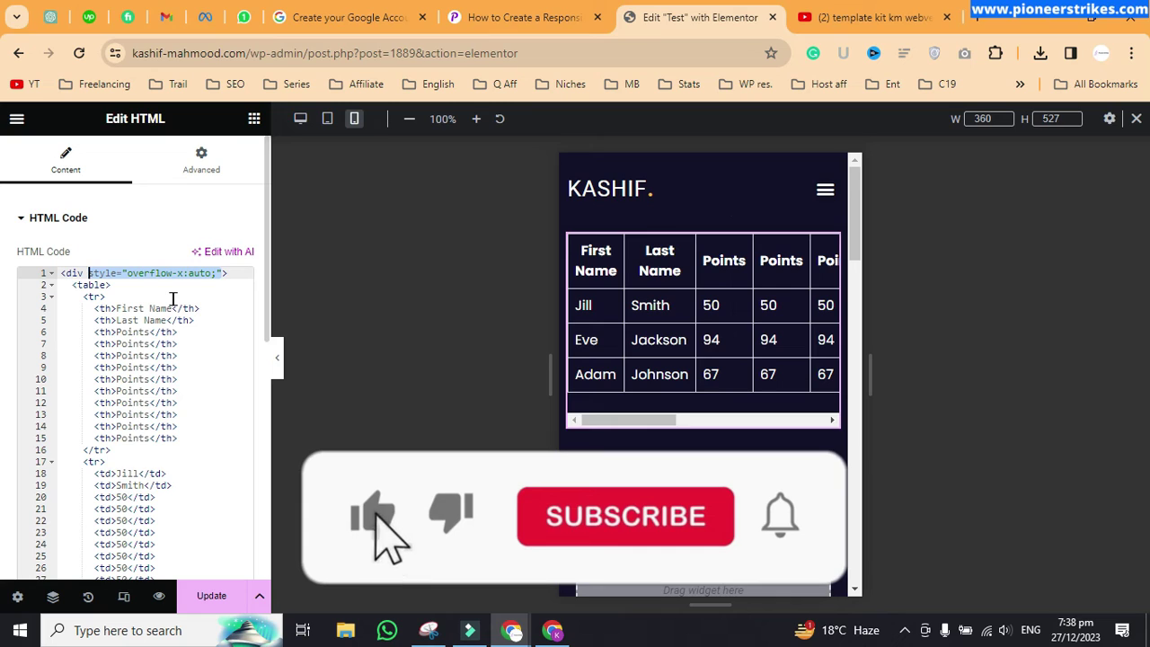
pyautogui.press('BackSpace')
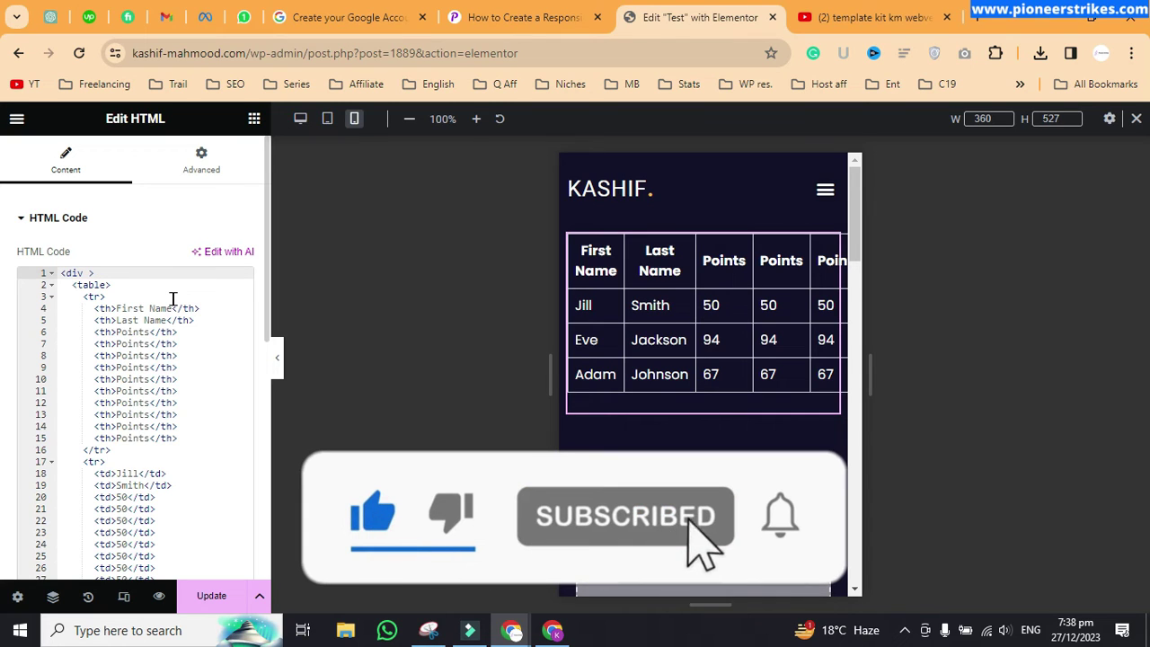
pyautogui.click(276, 356)
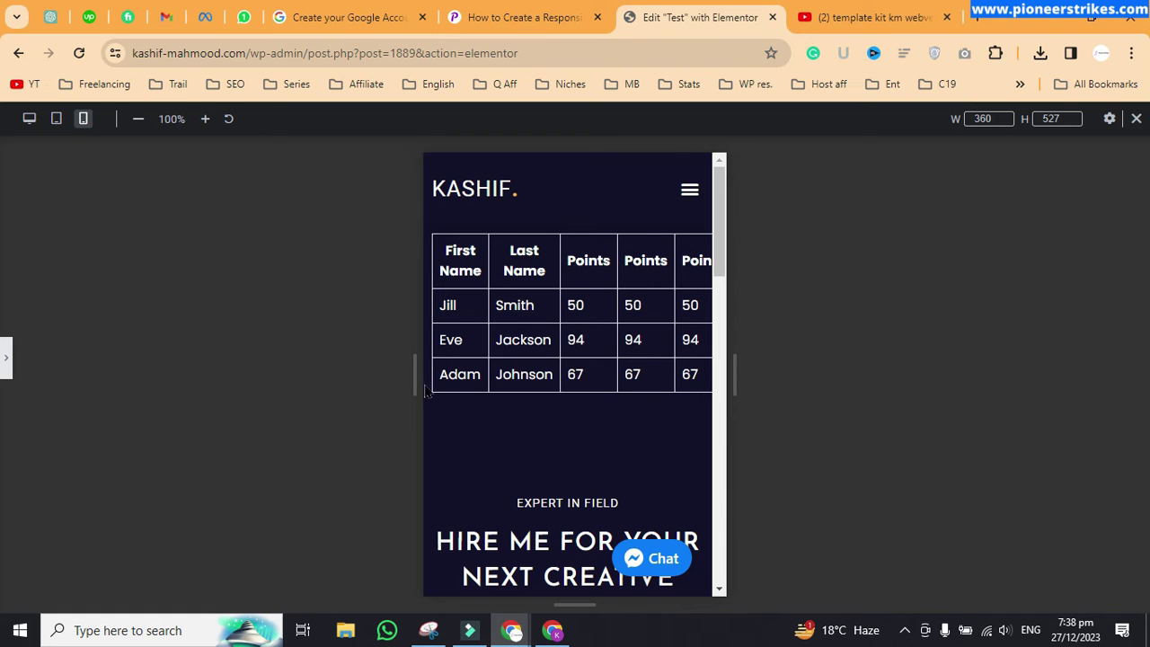
pyautogui.click(6, 362)
# Recheck the table code and mobile preview, then save the Test page with Update.
pyautogui.moveTo(88, 274); pyautogui.dragTo(160, 344)
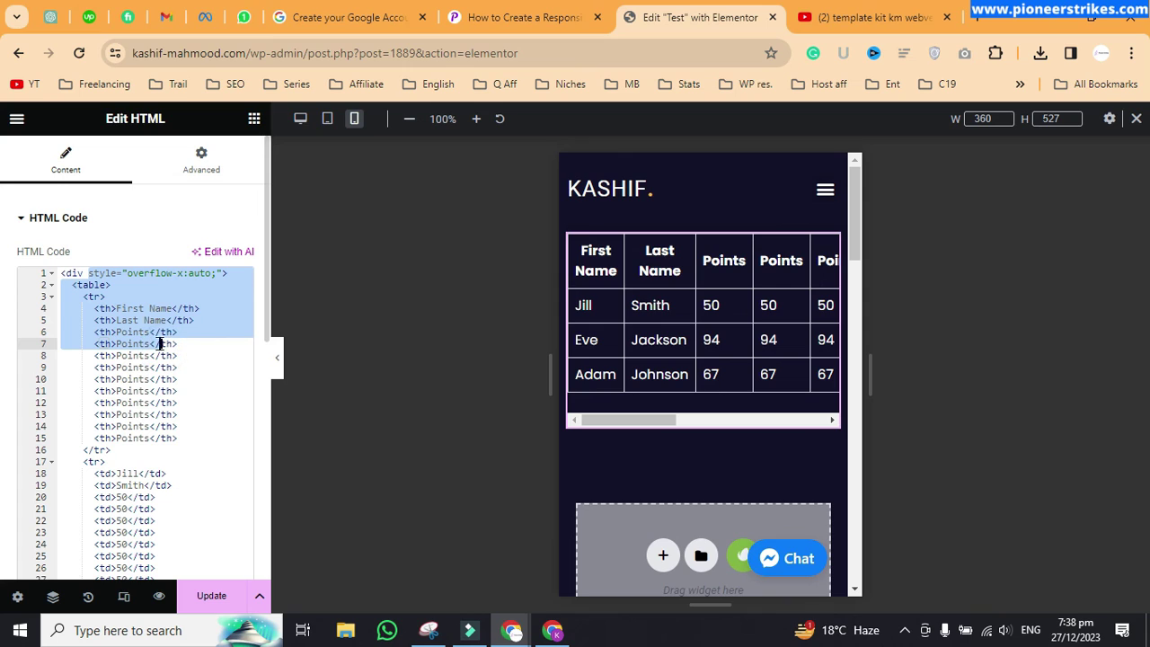
pyautogui.click(134, 295)
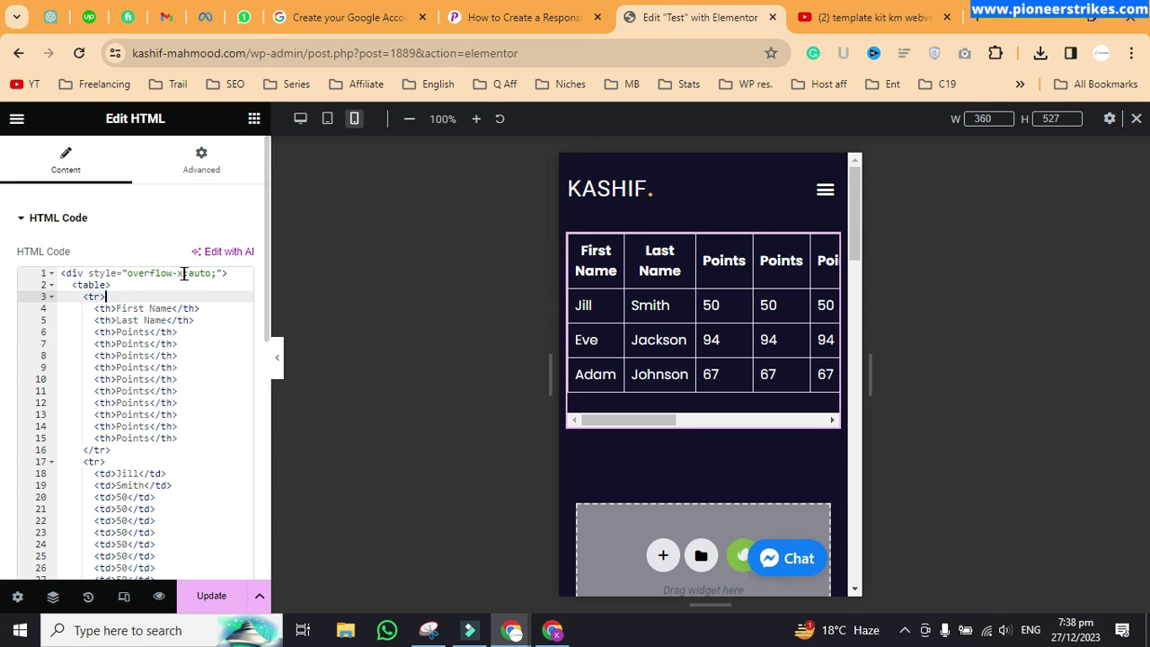
pyautogui.click(278, 360)
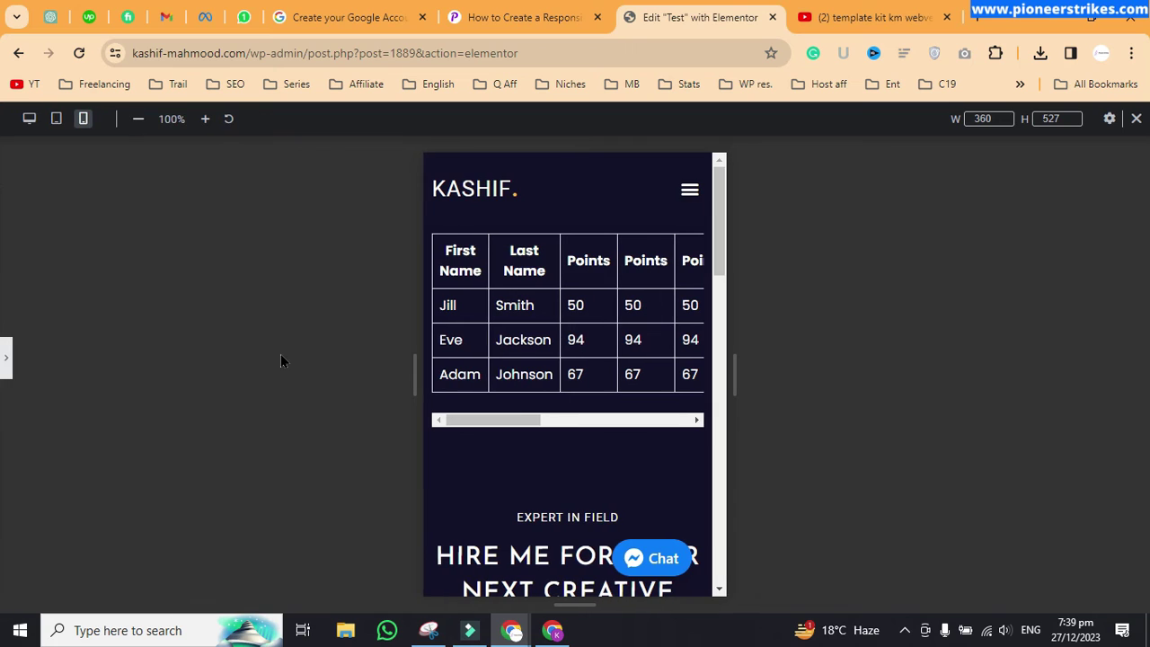
pyautogui.click(7, 364)
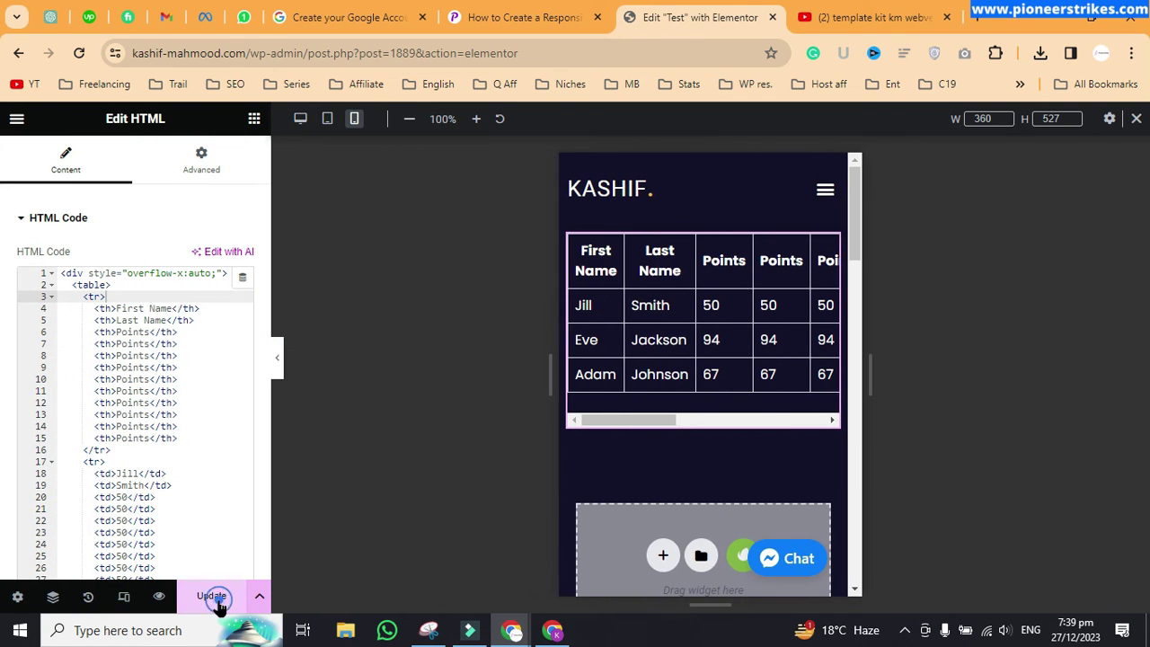
pyautogui.click(222, 599)
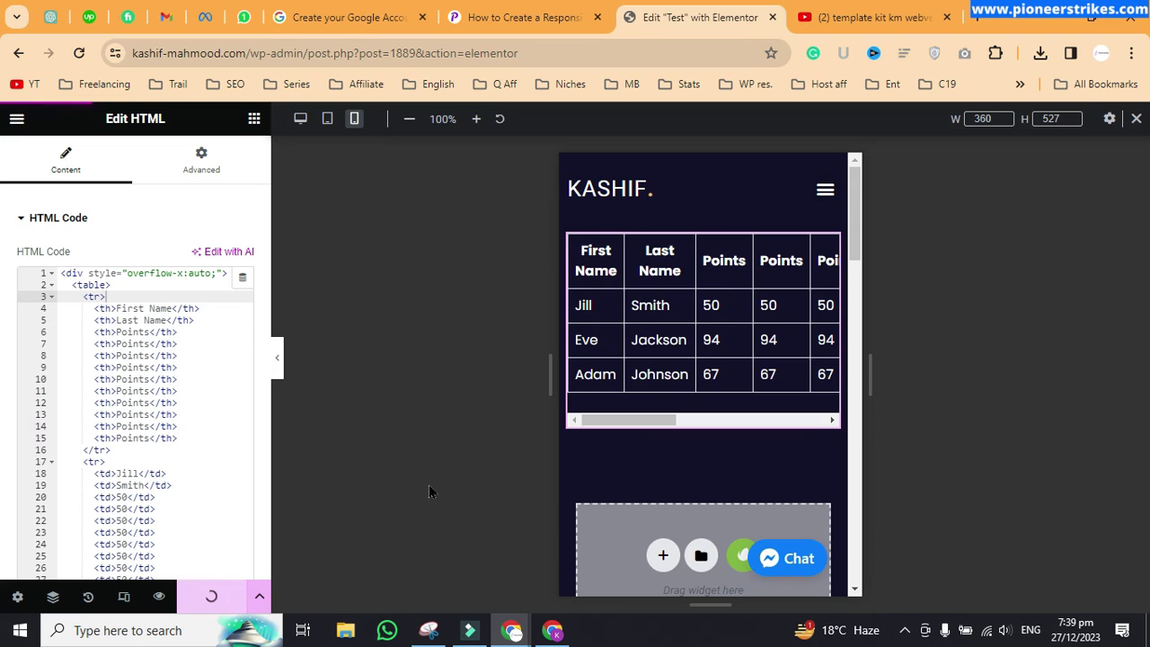
pyautogui.click(277, 359)
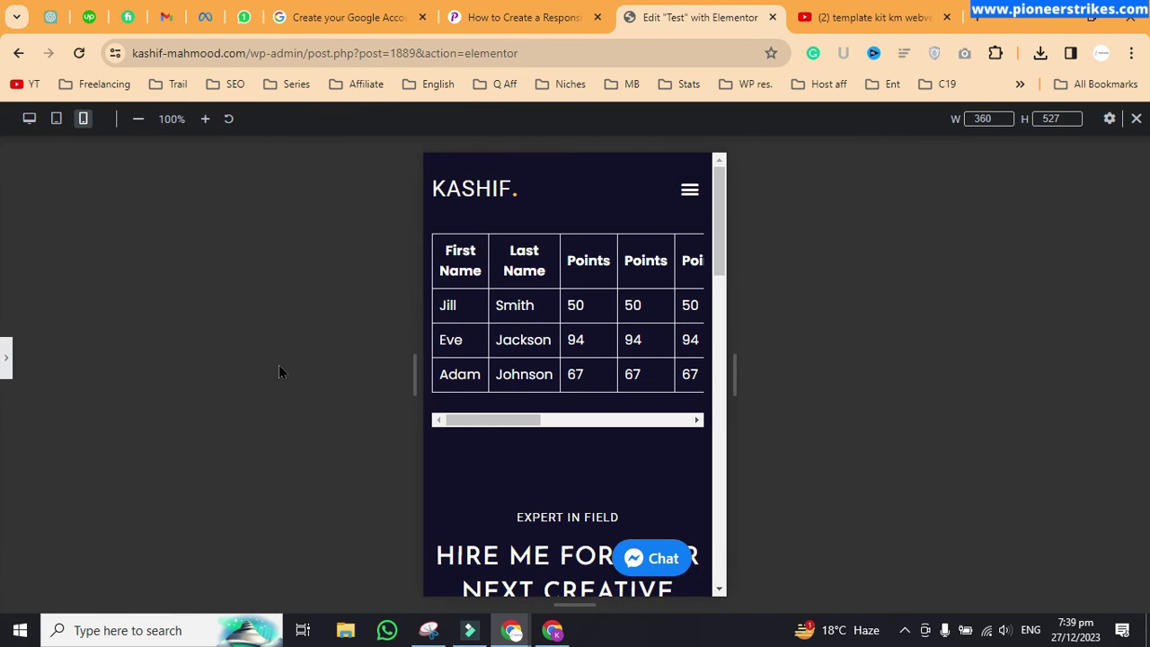